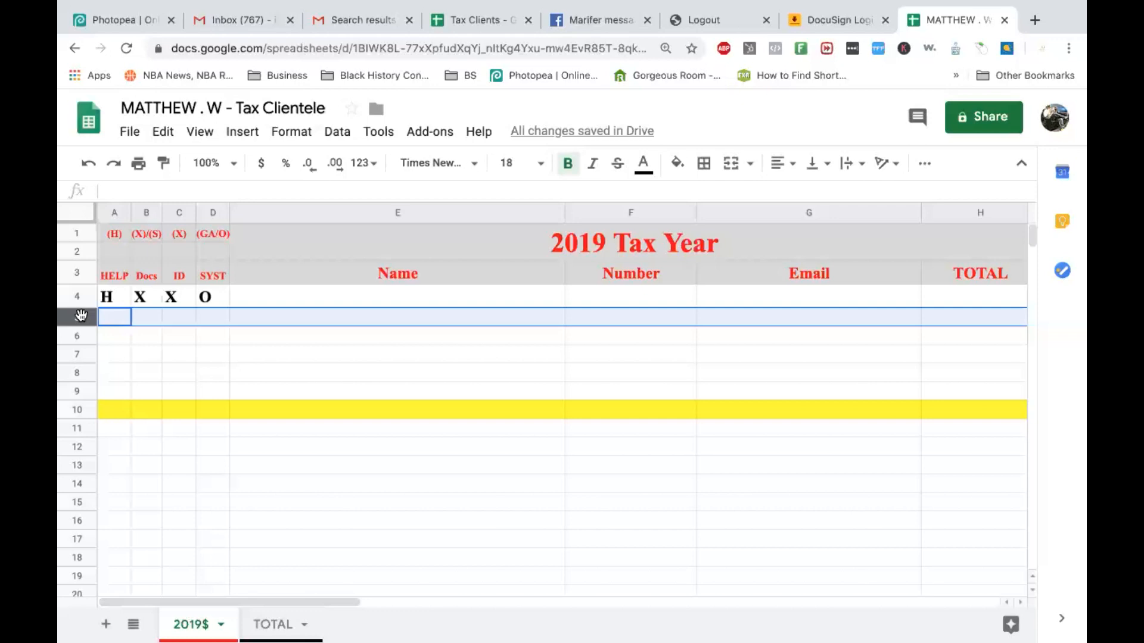
Enter the client's full name in the Name cell of row 6.
{"action": "left_click", "coordinate": [250, 335]}
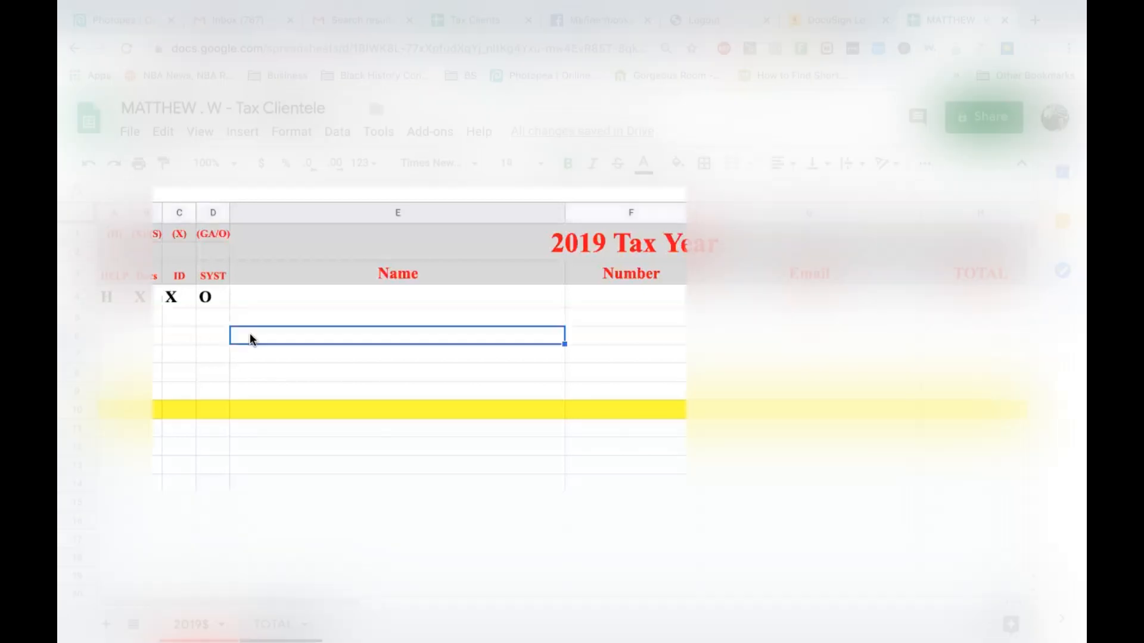
{"action": "type", "text": "JOHN DOE"}
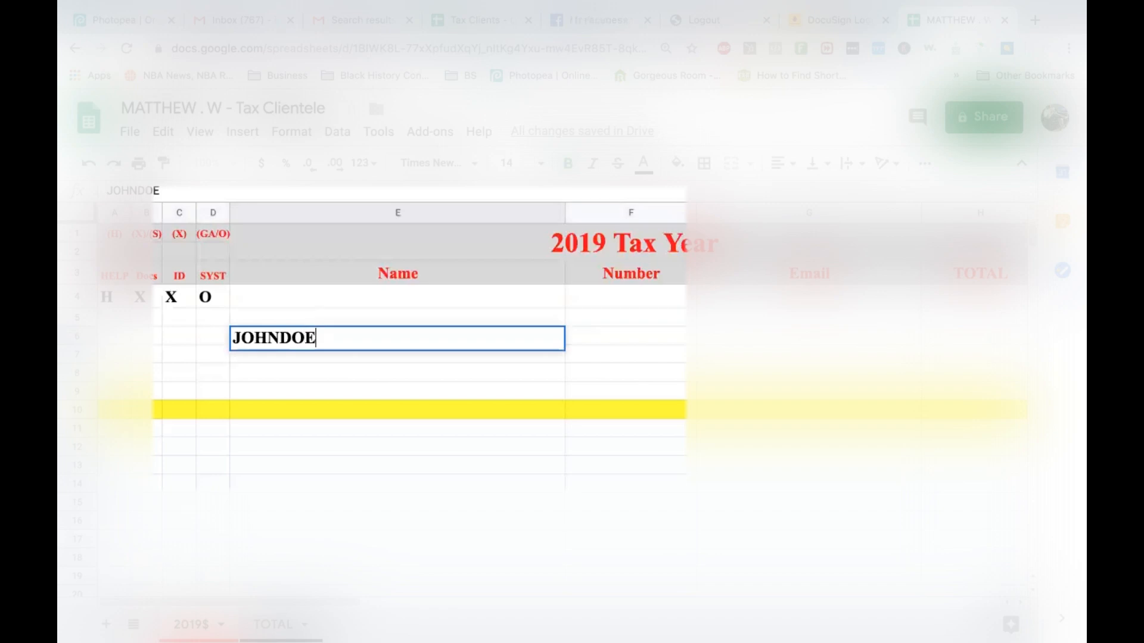
{"action": "key", "text": "Left"}
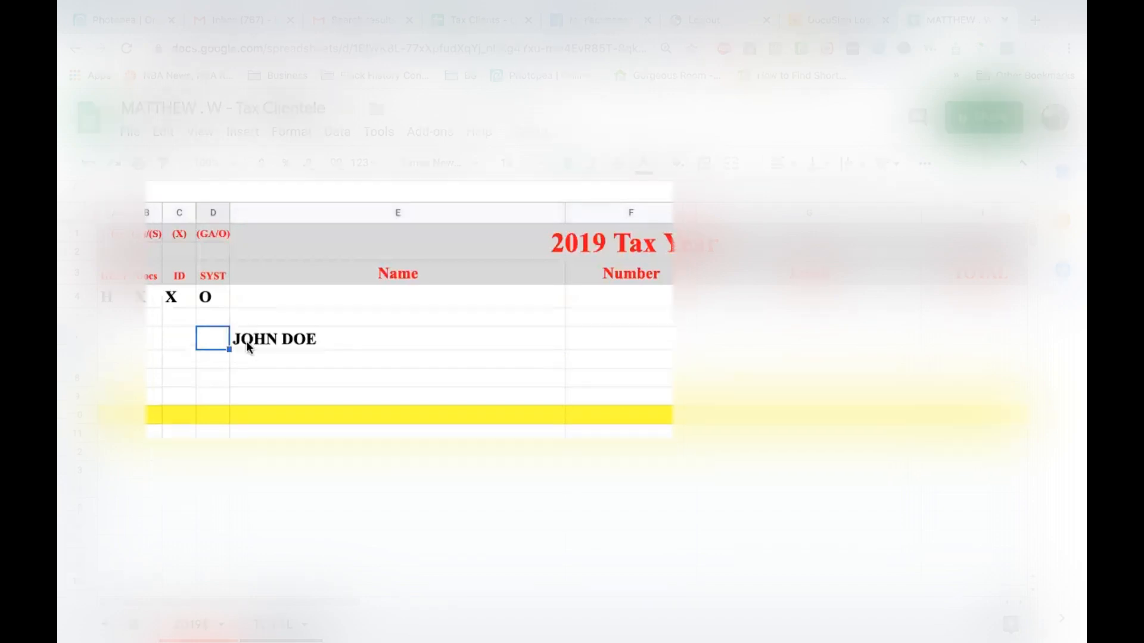
{"action": "left_click", "coordinate": [306, 344]}
{"action": "double_click", "coordinate": [300, 341]}
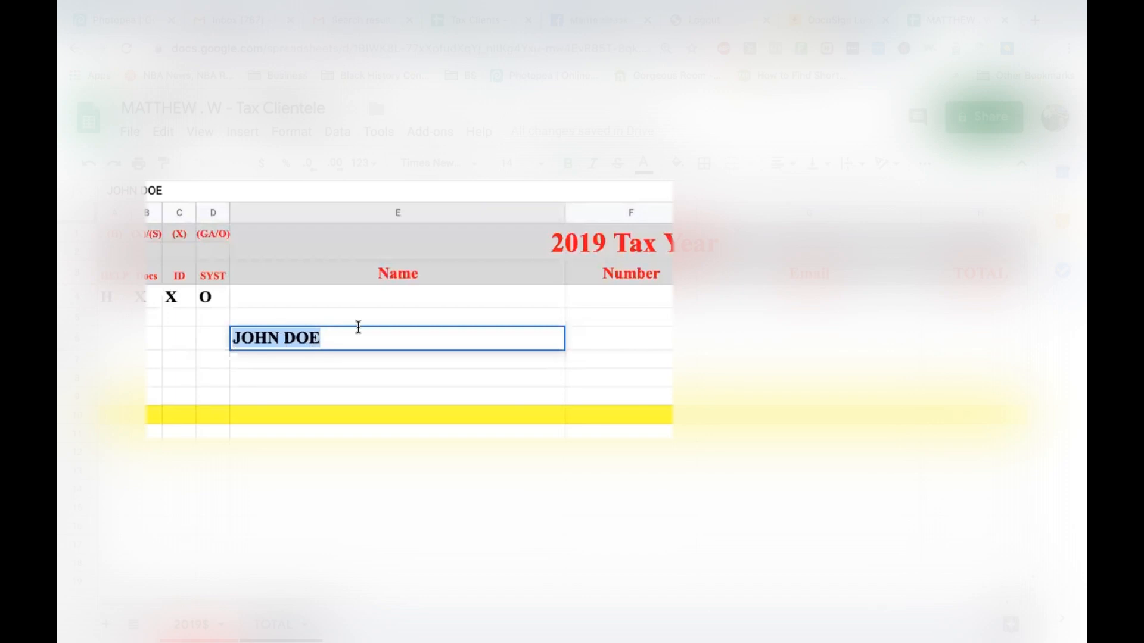
{"action": "left_click", "coordinate": [316, 334]}
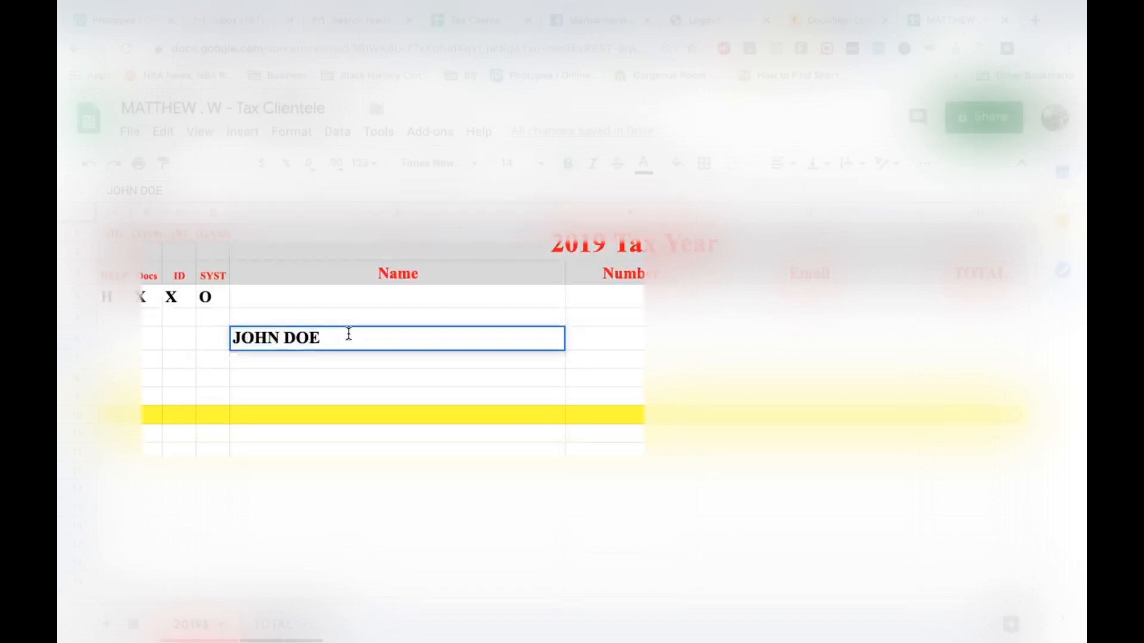
{"action": "left_click", "coordinate": [222, 344]}
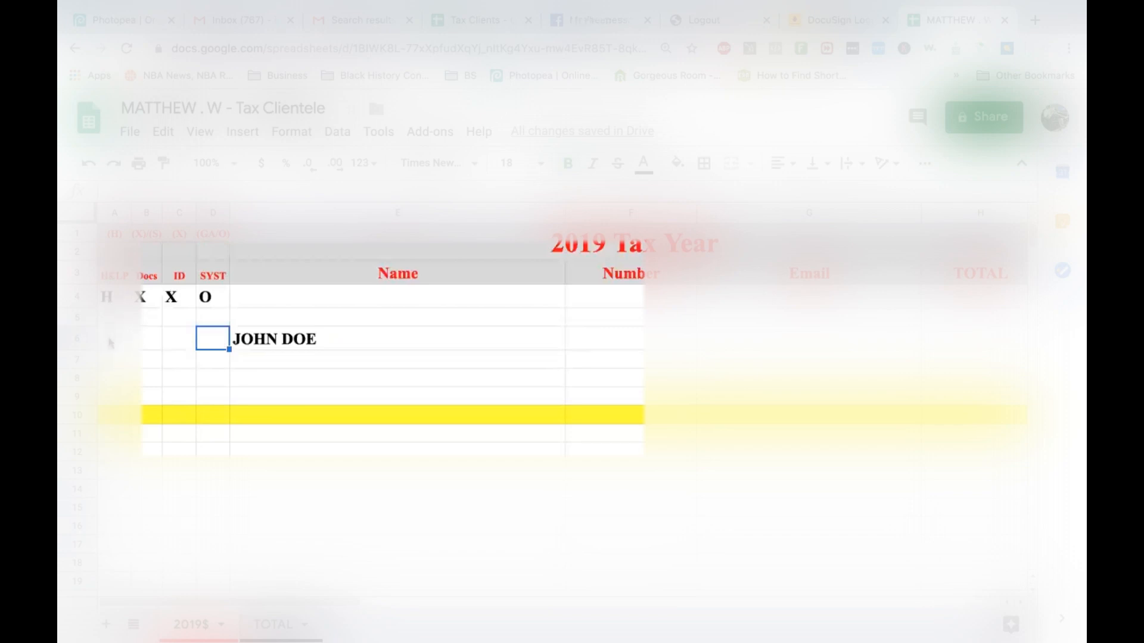
Set the H in row 6's HELP cell to font size 14.
{"action": "left_click", "coordinate": [110, 344]}
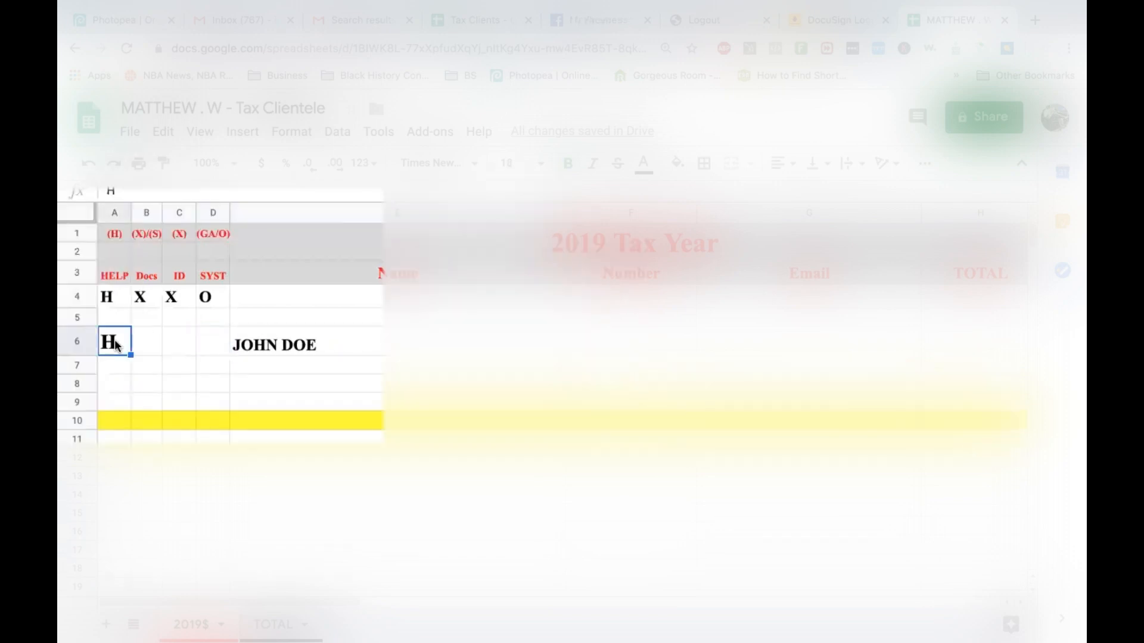
{"action": "left_click", "coordinate": [540, 164]}
{"action": "left_click", "coordinate": [514, 364]}
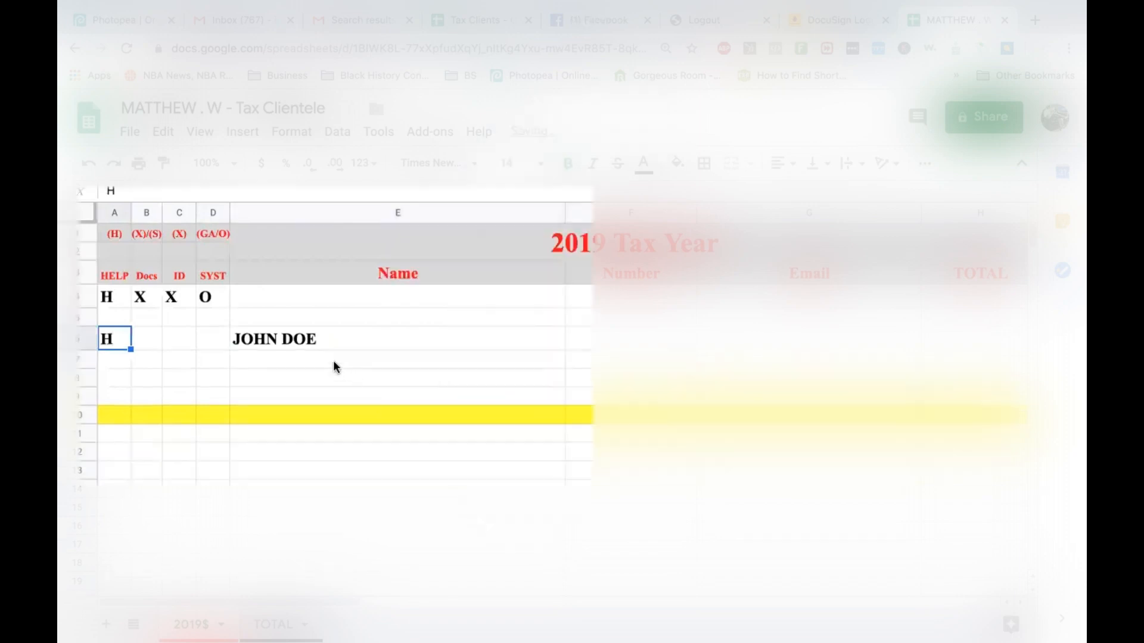
{"action": "left_click", "coordinate": [302, 342]}
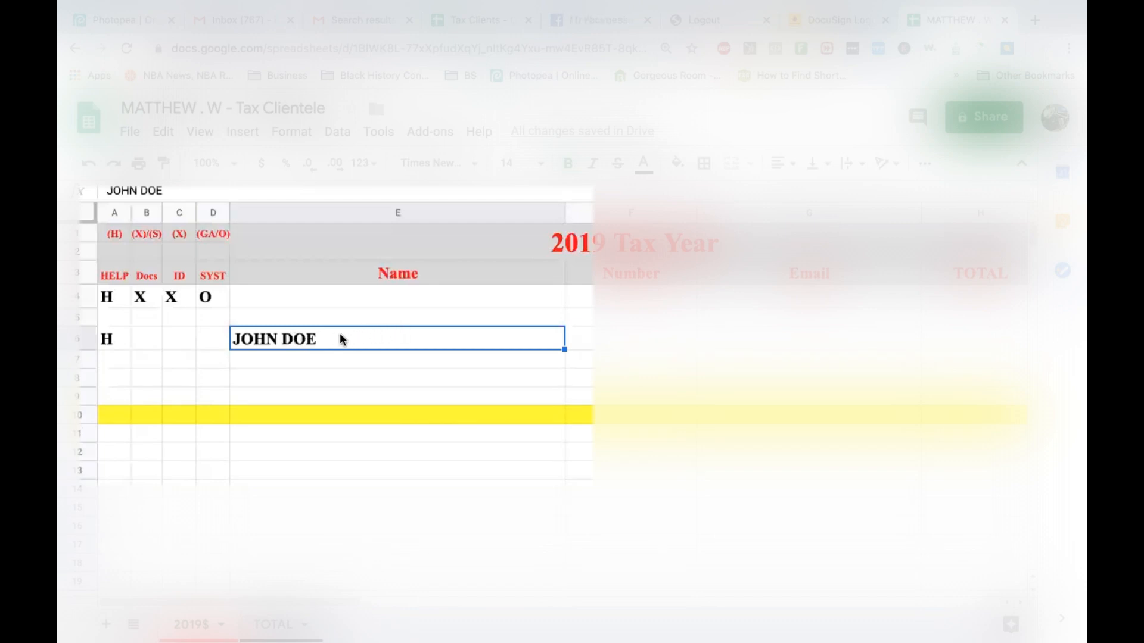
Clear the HELP mark in row 6 and enter the client's phone number under Number.
{"action": "left_click", "coordinate": [114, 338]}
{"action": "key", "text": "Delete"}
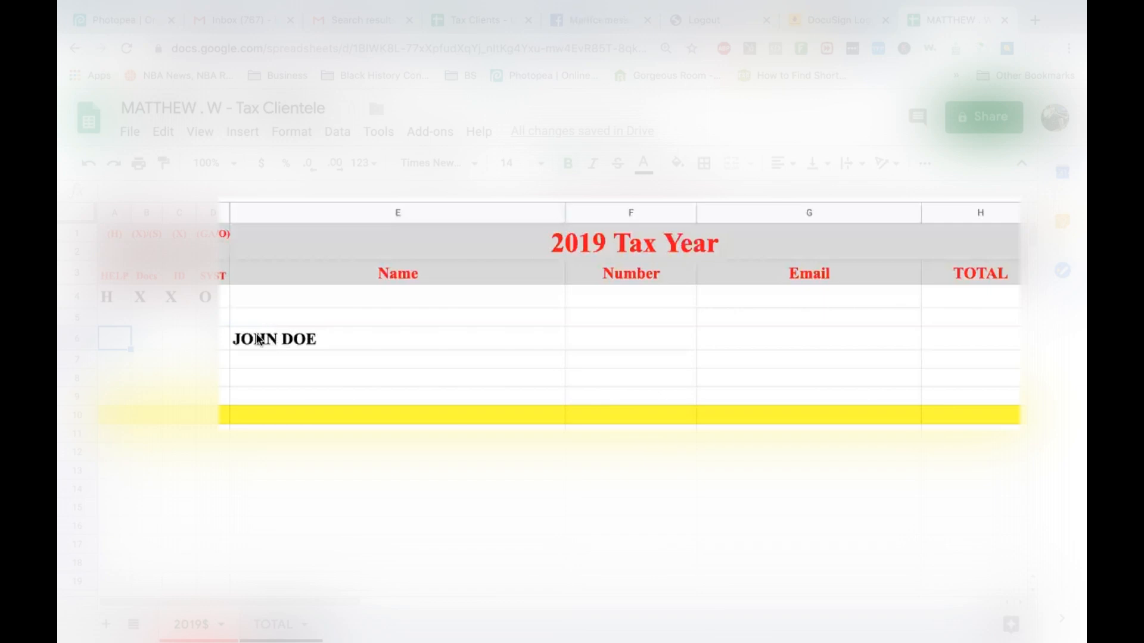
{"action": "left_click", "coordinate": [599, 345]}
Enter the client's e-mail address in the Email cell of row 6.
{"action": "left_click", "coordinate": [739, 344]}
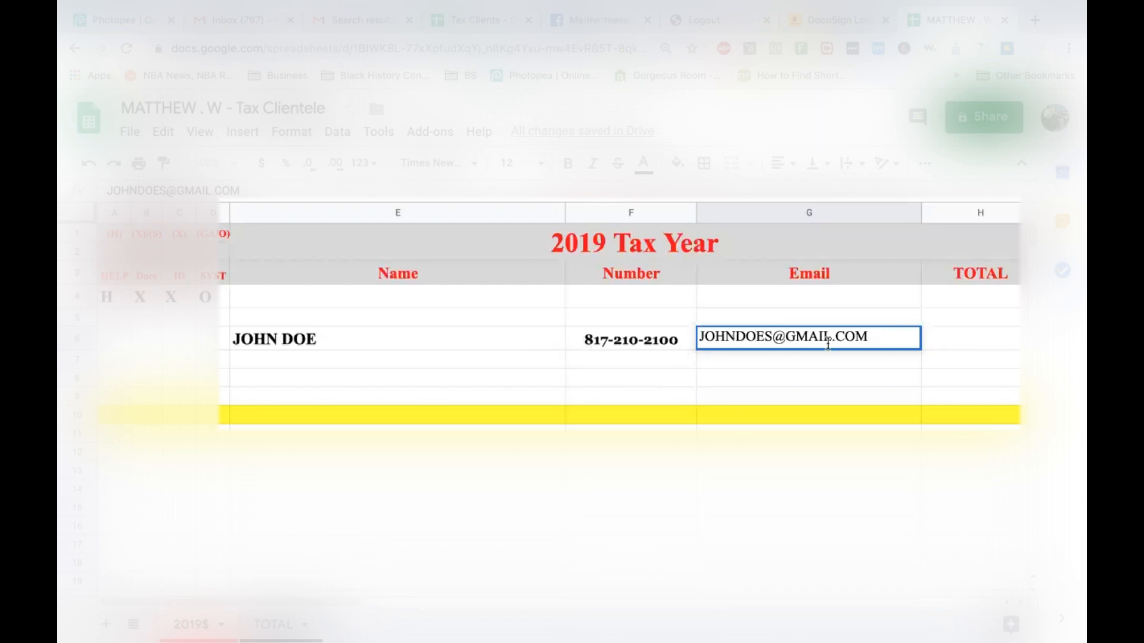
{"action": "left_click", "coordinate": [936, 339]}
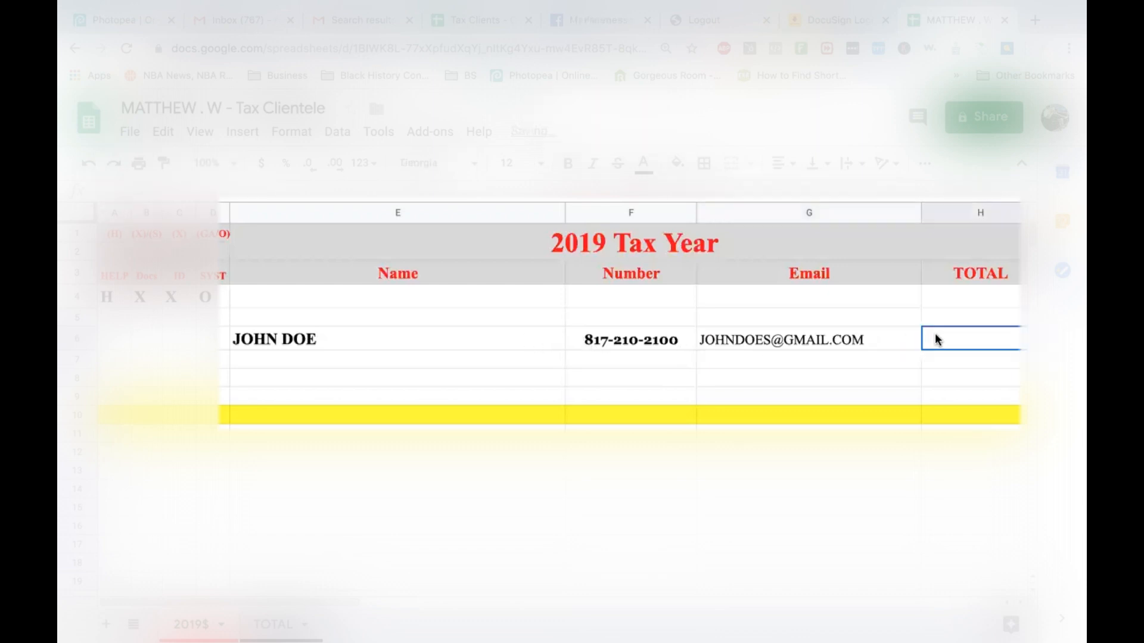
{"action": "scroll", "coordinate": [935, 334], "scroll_direction": "right", "scroll_amount": 5}
{"action": "scroll", "coordinate": [935, 334], "scroll_direction": "left", "scroll_amount": 3}
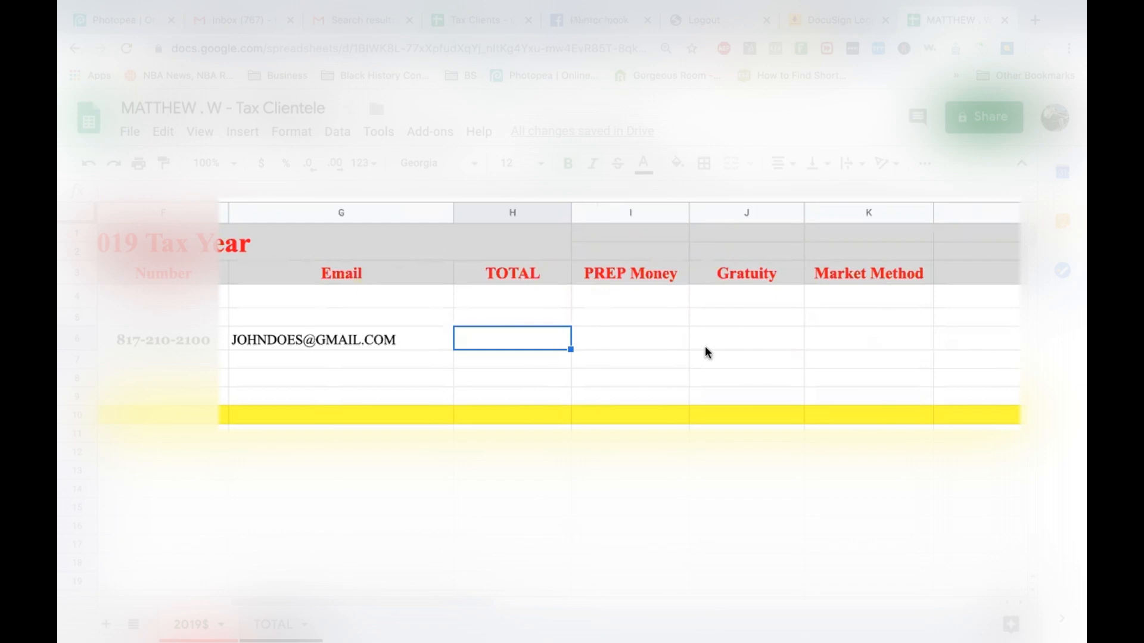
Enter TOTAL 500, PREP Money 175 and Gratuity 200 in row 6.
{"action": "type", "text": "500"}
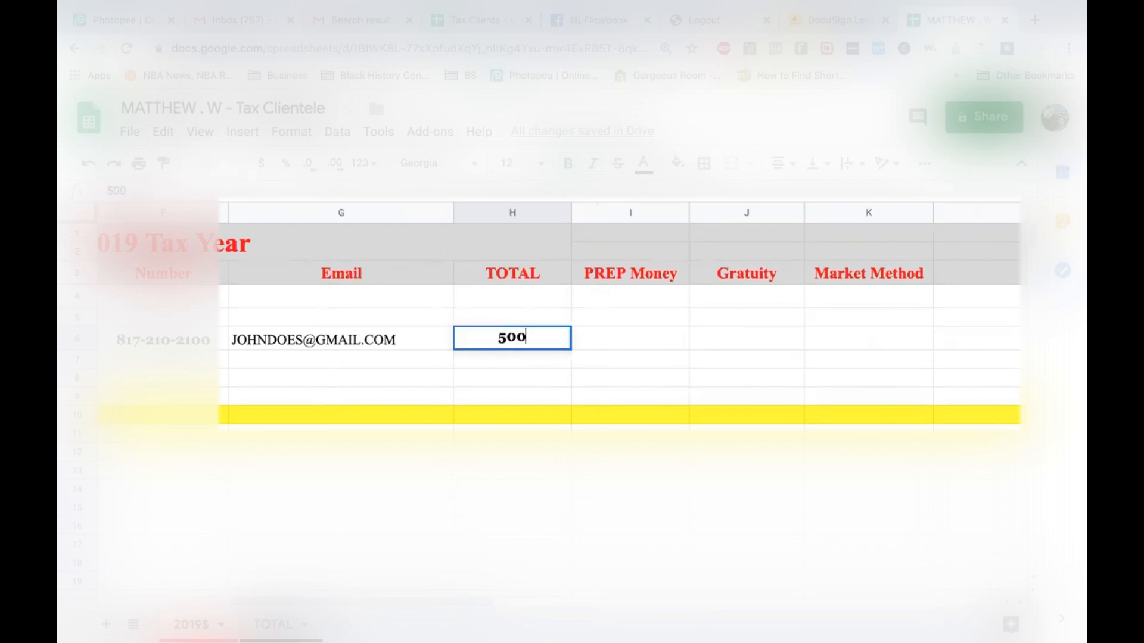
{"action": "left_click", "coordinate": [645, 344]}
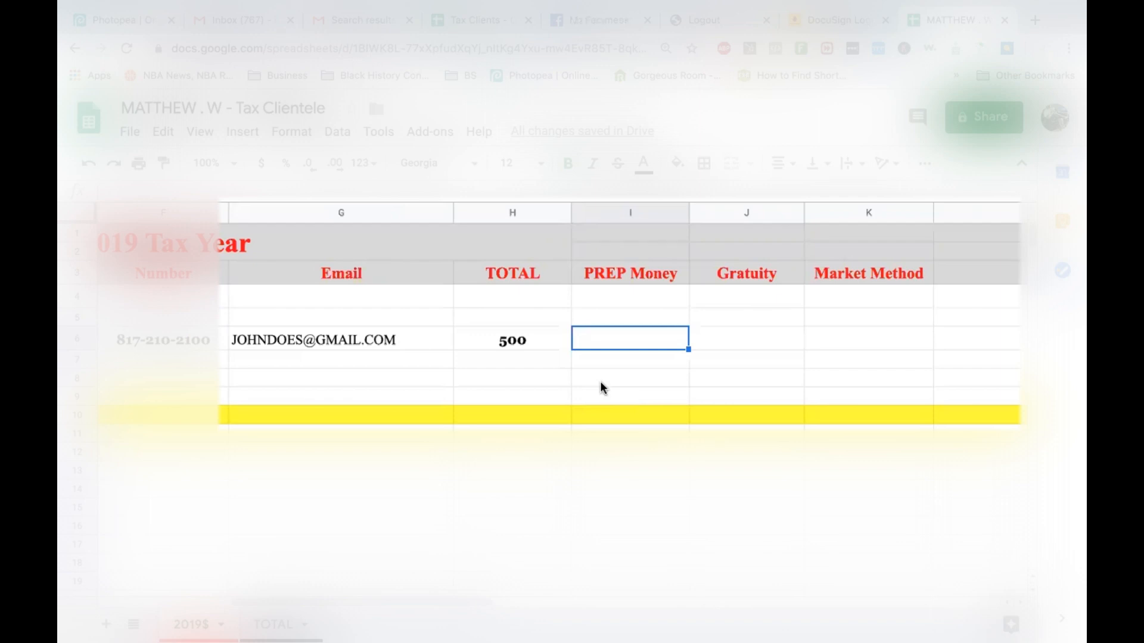
{"action": "type", "text": "175"}
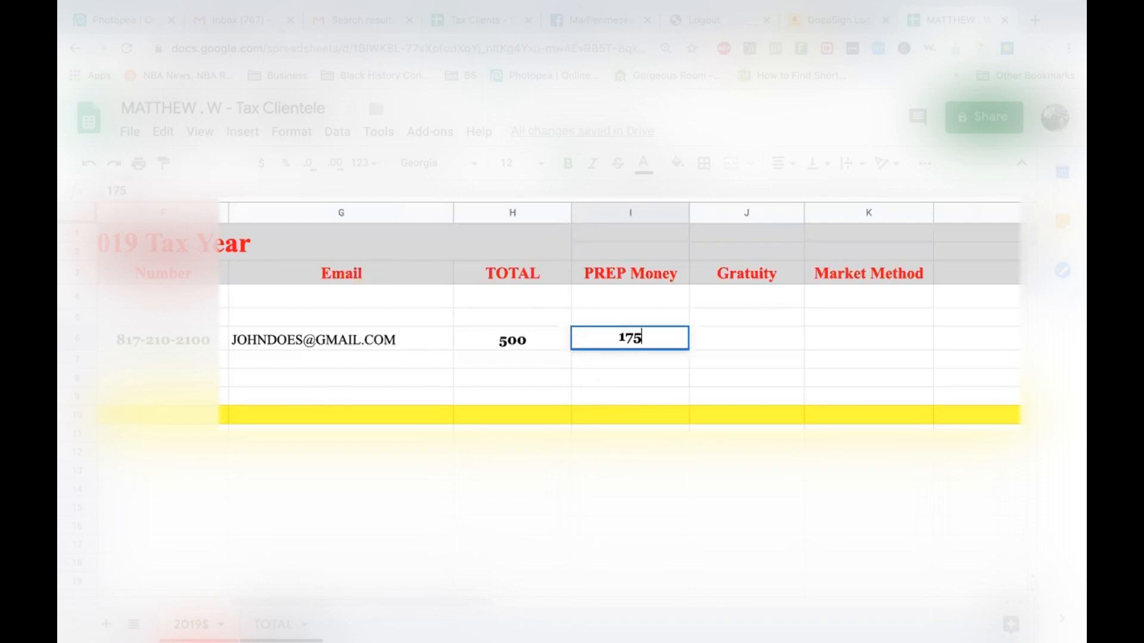
{"action": "left_click", "coordinate": [700, 343]}
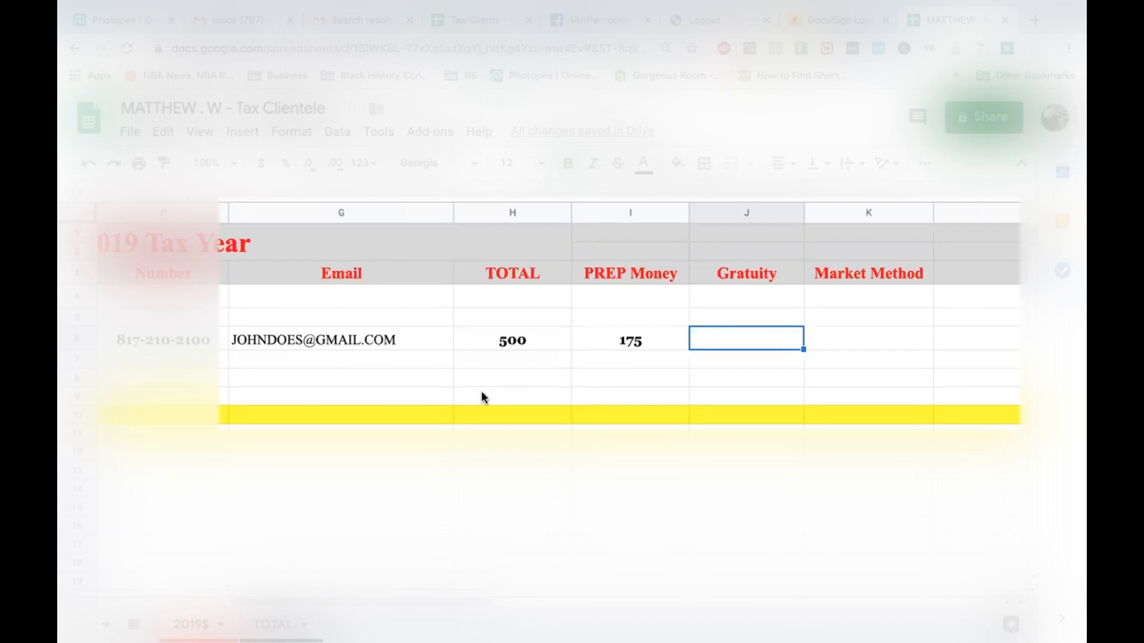
{"action": "type", "text": "200"}
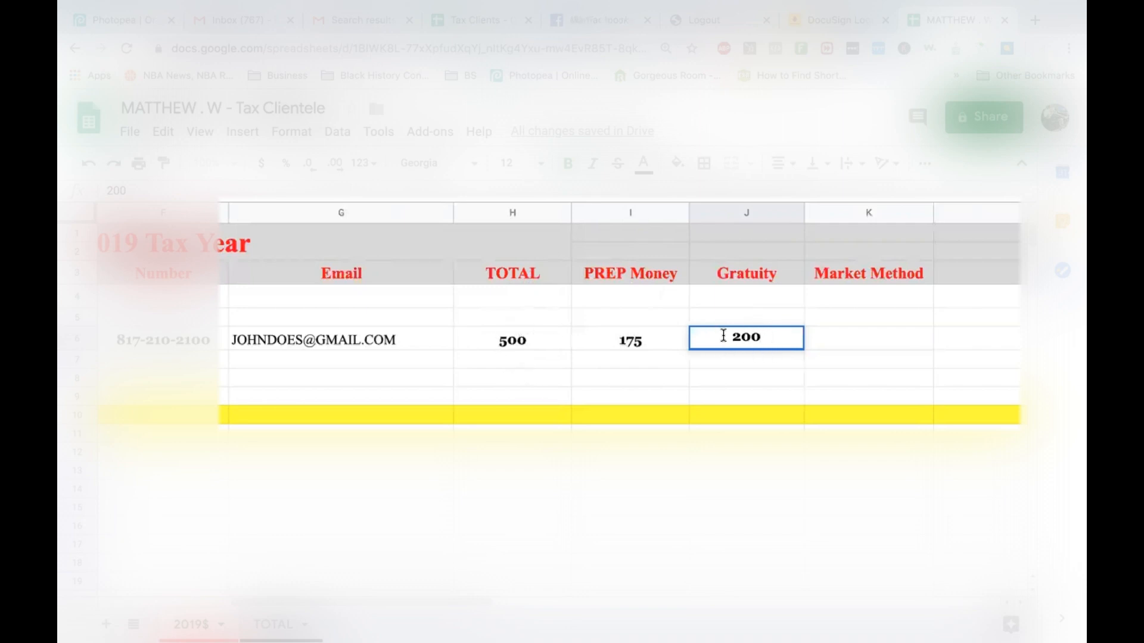
{"action": "left_click", "coordinate": [824, 338]}
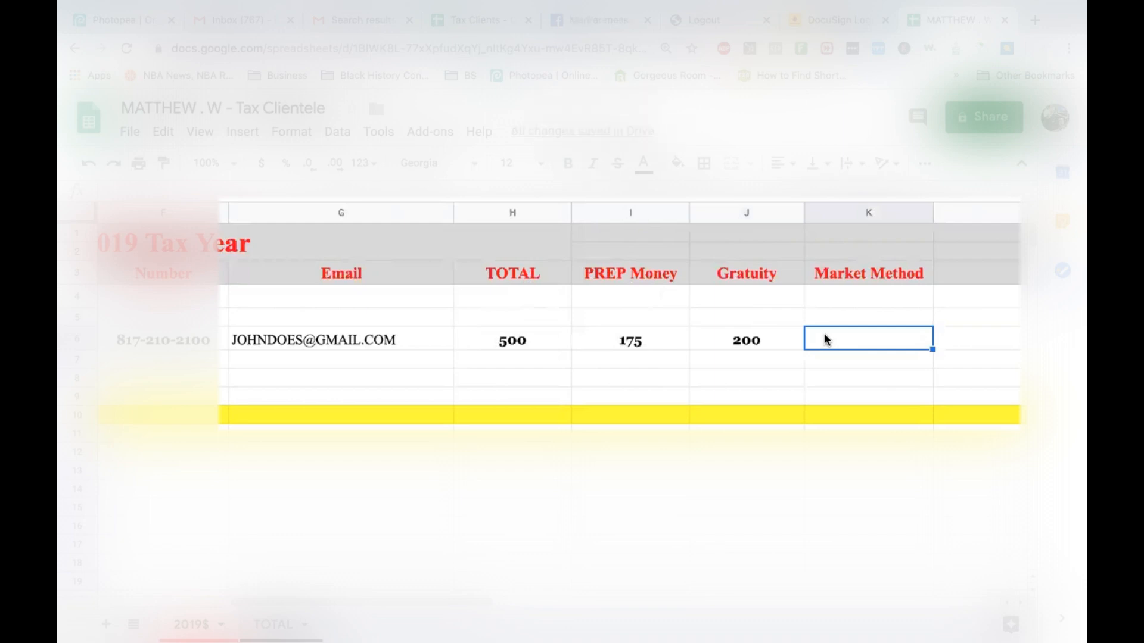
Set row 6's Market Method to FACEBOOK.
{"action": "type", "text": "REFERRAL-JOND"}
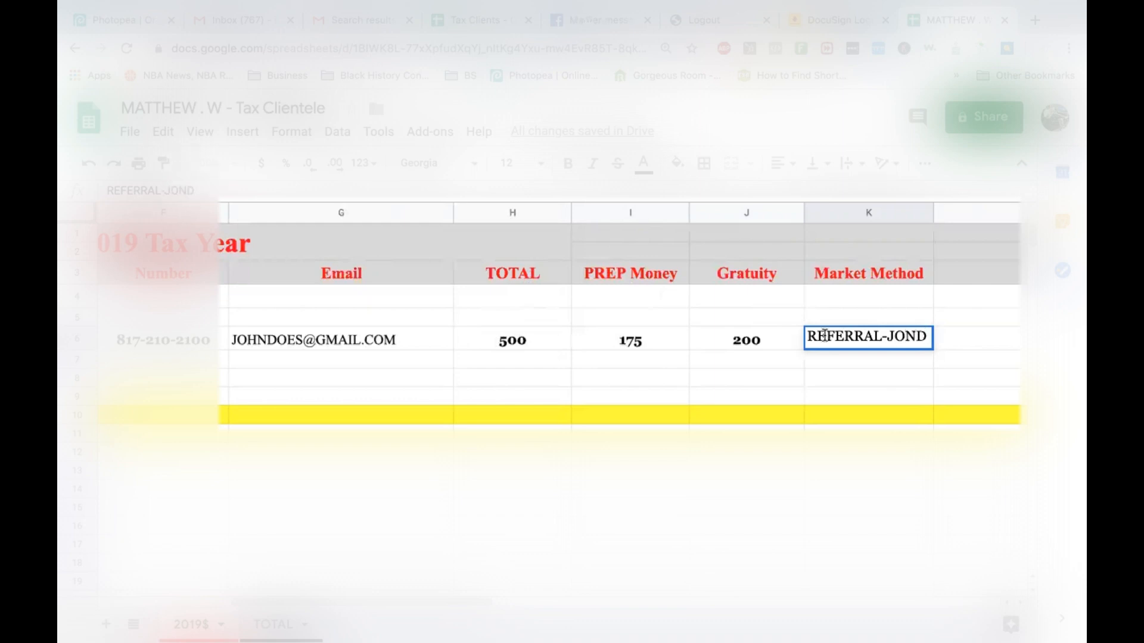
{"action": "key", "text": "BackSpace"}
{"action": "key", "text": "BackSpace"}
{"action": "key", "text": "BackSpace"}
{"action": "key", "text": "BackSpace"}
{"action": "key", "text": "BackSpace"}
{"action": "key", "text": "BackSpace"}
{"action": "key", "text": "BackSpace"}
{"action": "key", "text": "BackSpace"}
{"action": "key", "text": "BackSpace"}
{"action": "key", "text": "BackSpace"}
{"action": "key", "text": "BackSpace"}
{"action": "key", "text": "BackSpace"}
{"action": "key", "text": "BackSpace"}
{"action": "type", "text": "FACEBOOK"}
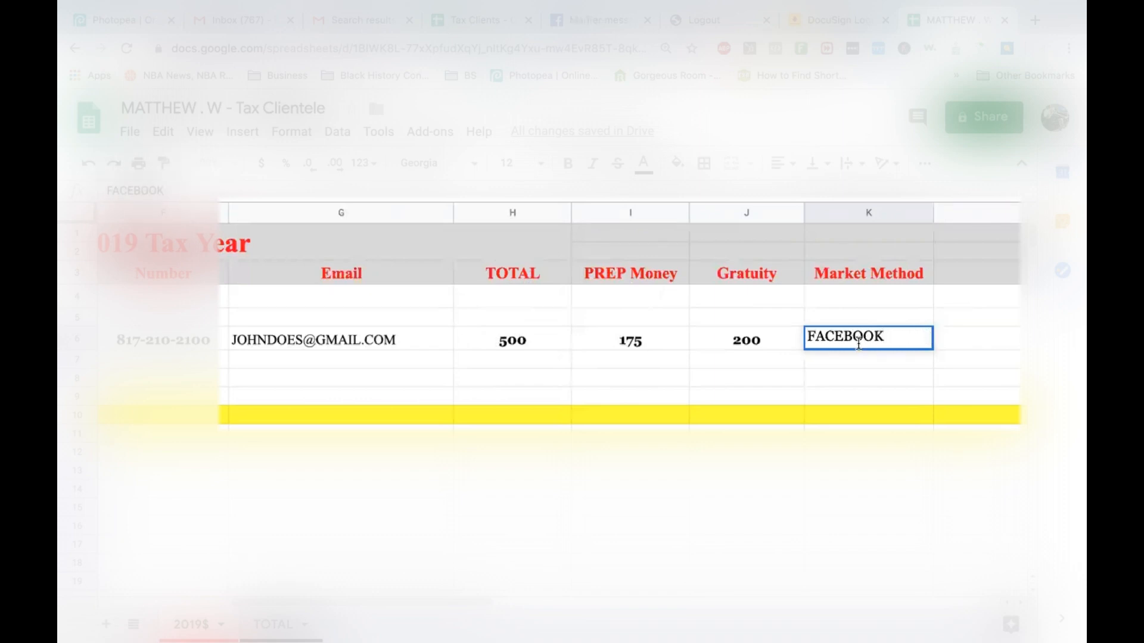
{"action": "left_click", "coordinate": [614, 322]}
{"action": "scroll", "coordinate": [577, 336], "scroll_direction": "left", "scroll_amount": 5}
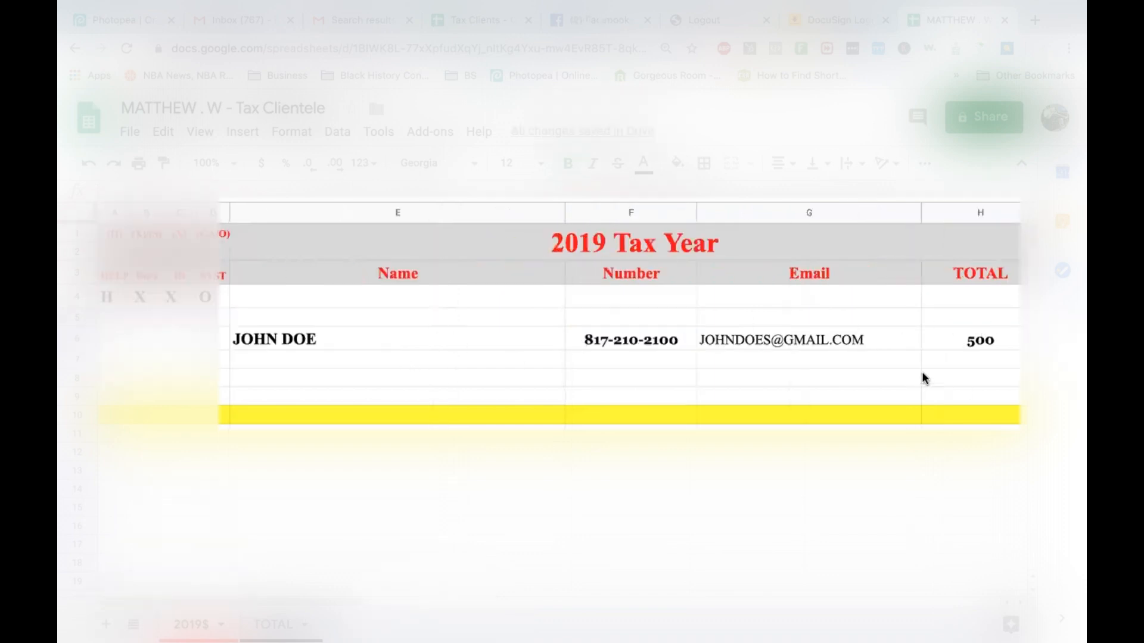
Write a MEMO in row 6 noting the client owes the IRS 200.
{"action": "scroll", "coordinate": [878, 368], "scroll_direction": "right", "scroll_amount": 2}
{"action": "scroll", "coordinate": [881, 367], "scroll_direction": "right", "scroll_amount": 4}
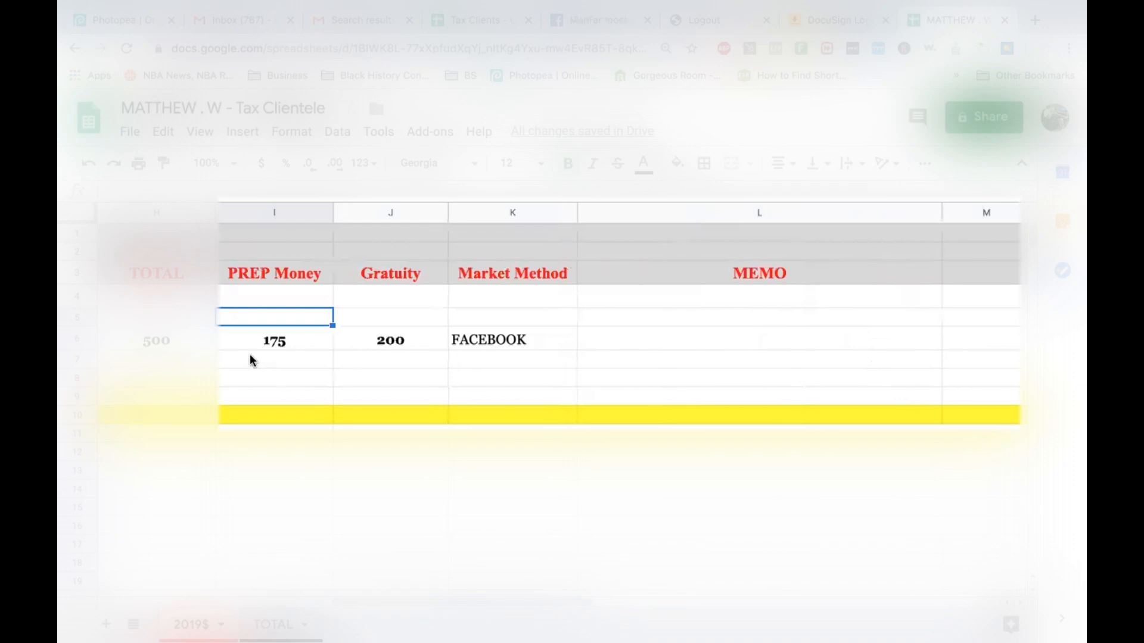
{"action": "scroll", "coordinate": [250, 359], "scroll_direction": "left", "scroll_amount": 2}
{"action": "scroll", "coordinate": [565, 366], "scroll_direction": "right", "scroll_amount": 3}
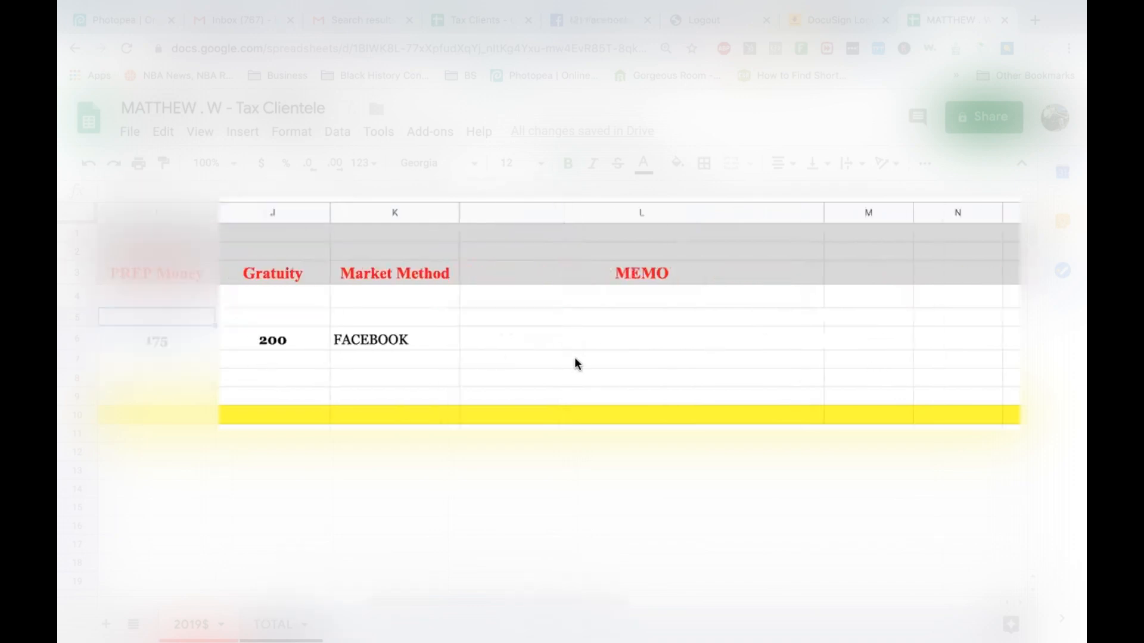
{"action": "left_click", "coordinate": [591, 345]}
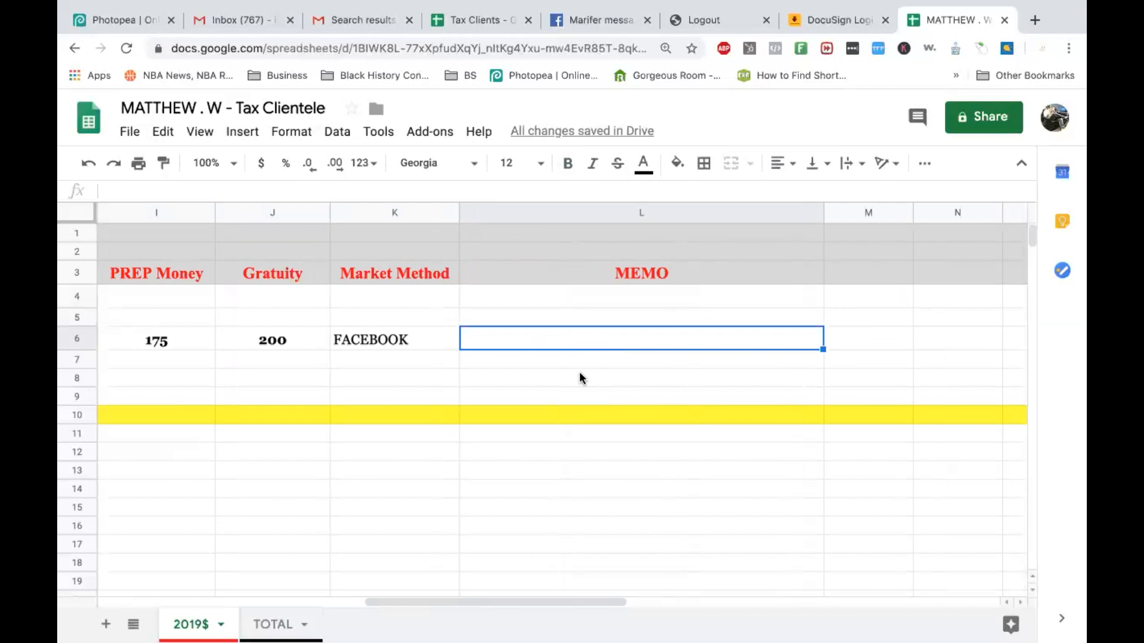
{"action": "type", "text": "JOHN "}
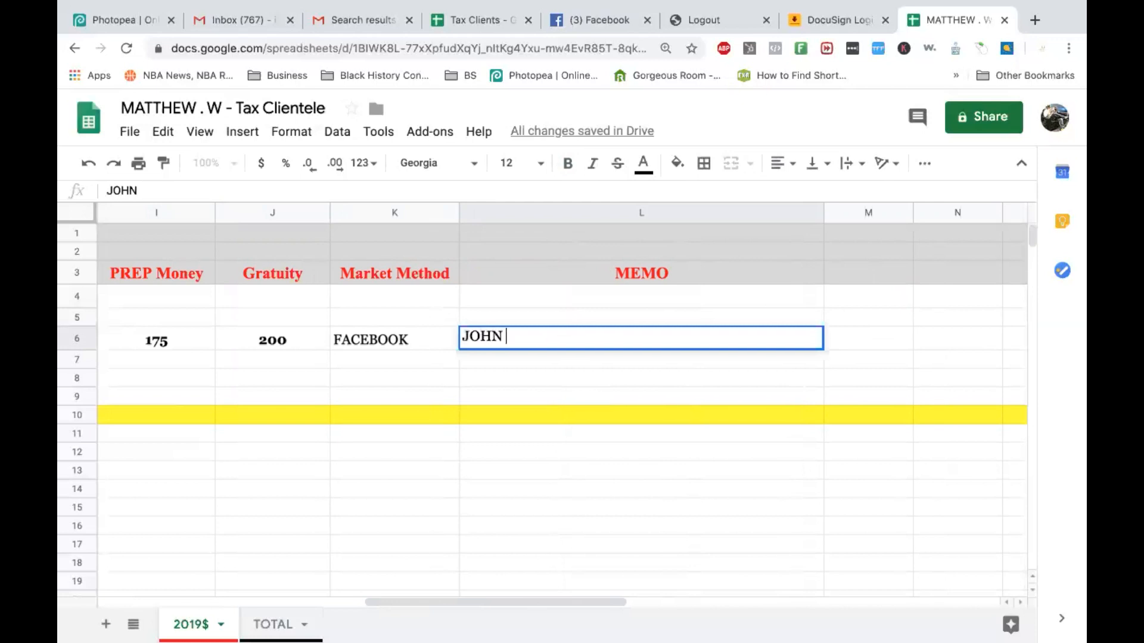
{"action": "type", "text": "OWES IRS200"}
{"action": "key", "text": "BackSpace"}
{"action": "key", "text": "BackSpace"}
{"action": "key", "text": "BackSpace"}
{"action": "type", "text": "200"}
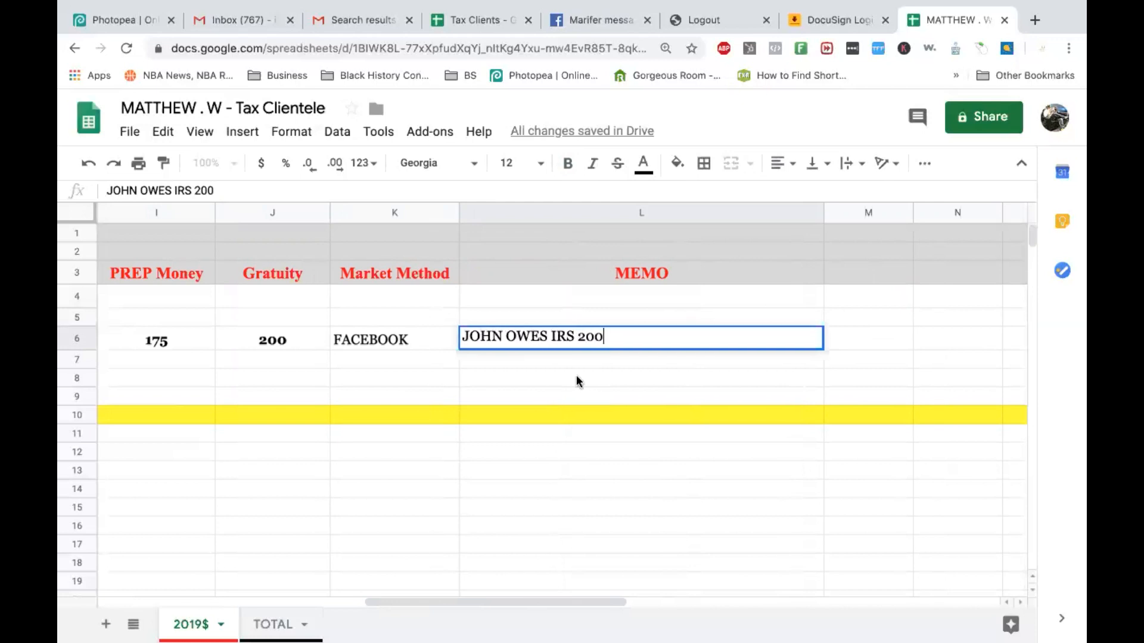
{"action": "scroll", "coordinate": [536, 335], "scroll_direction": "left", "scroll_amount": 3}
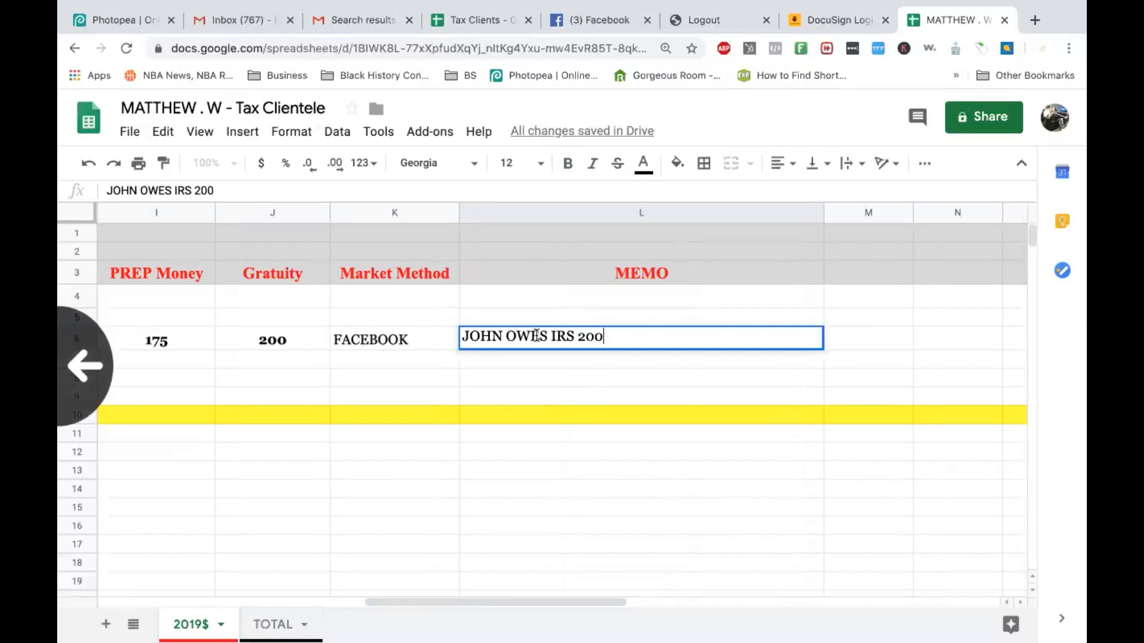
{"action": "key", "text": "alt+Down"}
{"action": "right_click", "coordinate": [514, 337]}
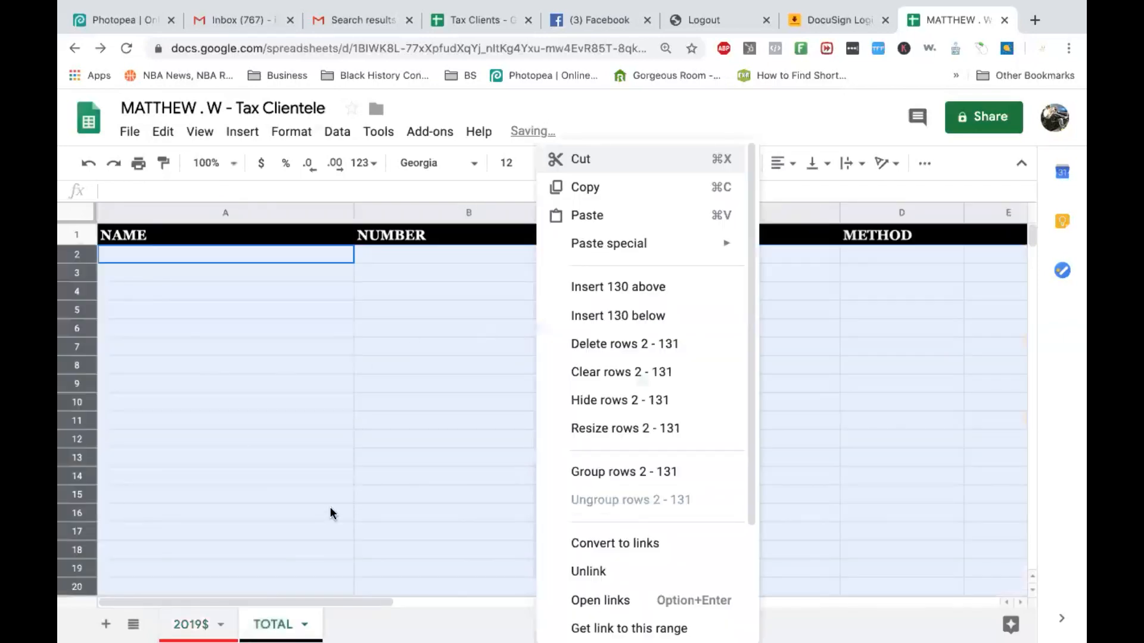
{"action": "left_click", "coordinate": [192, 624]}
{"action": "scroll", "coordinate": [453, 435], "scroll_direction": "left", "scroll_amount": 5}
{"action": "scroll", "coordinate": [452, 435], "scroll_direction": "left", "scroll_amount": 2}
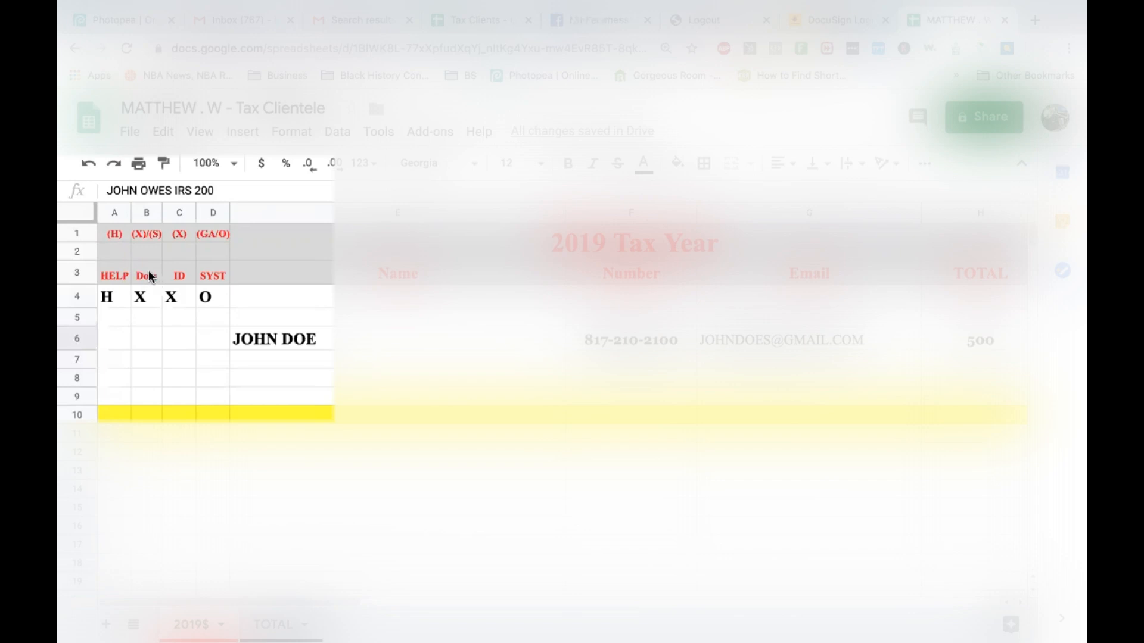
Mark row 6 with an X under Docs and under ID.
{"action": "left_click", "coordinate": [144, 344]}
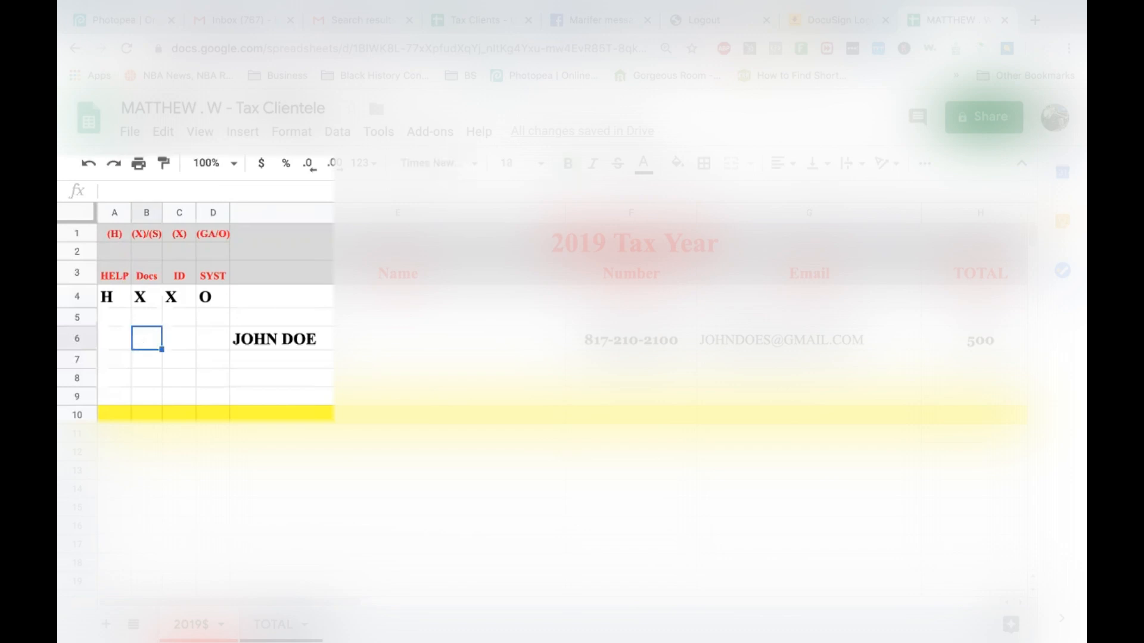
{"action": "type", "text": "X"}
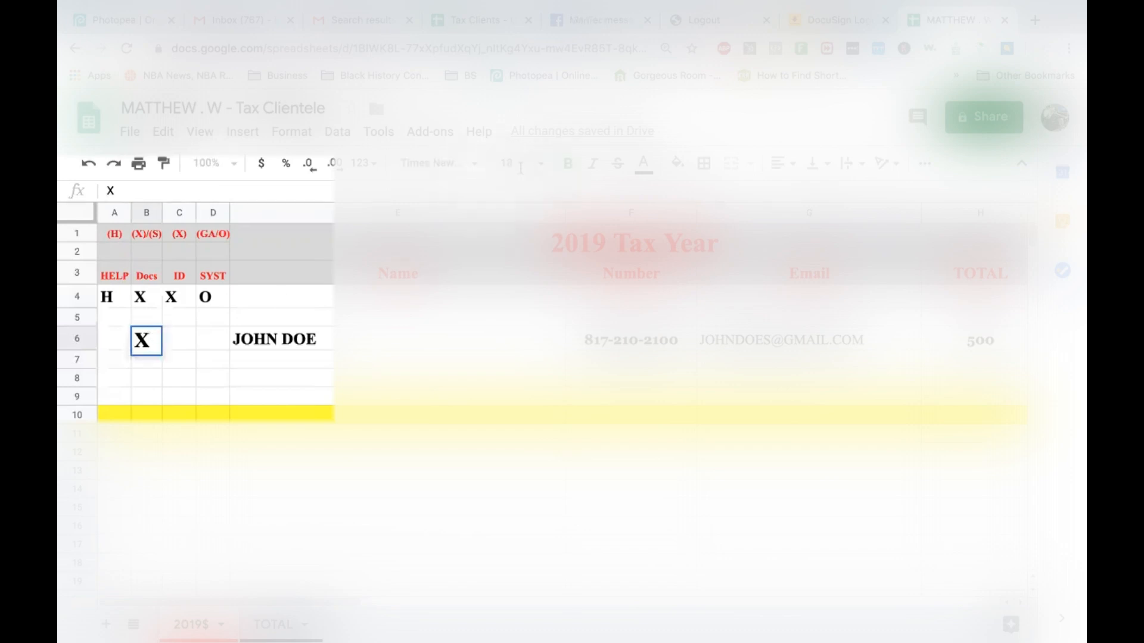
{"action": "double_click", "coordinate": [146, 342]}
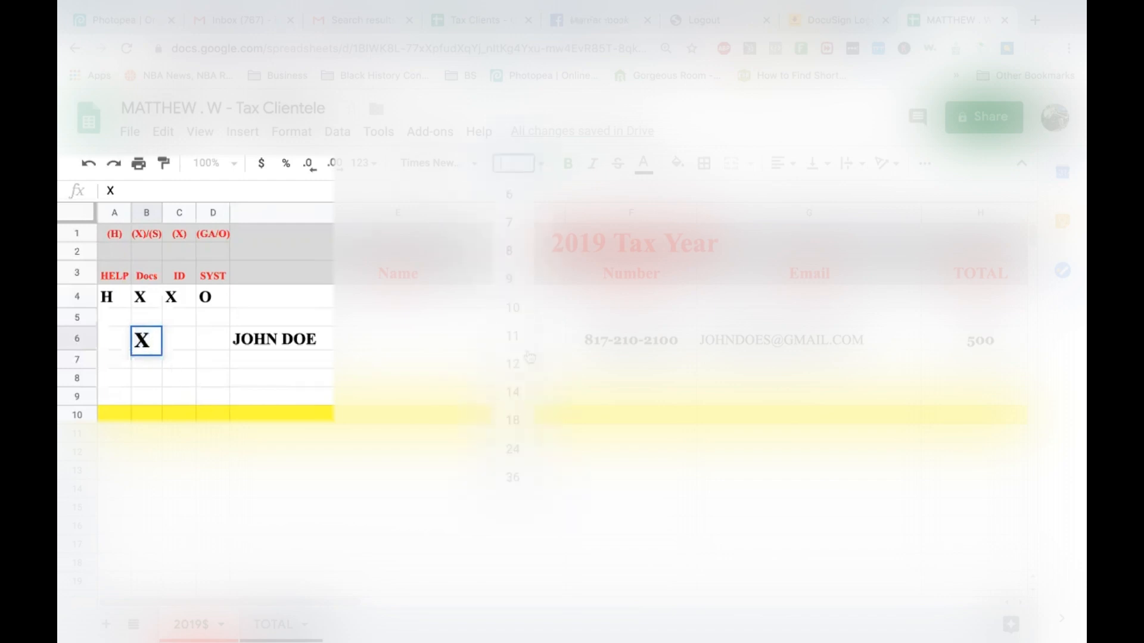
{"action": "left_click", "coordinate": [253, 343]}
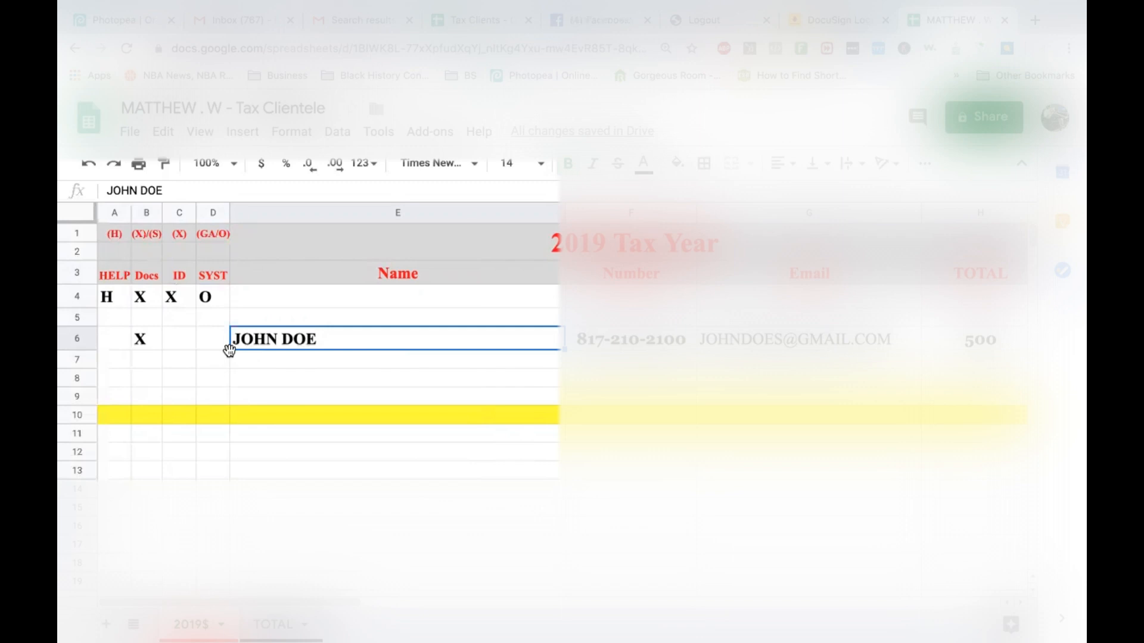
{"action": "left_click", "coordinate": [180, 341]}
{"action": "type", "text": "X"}
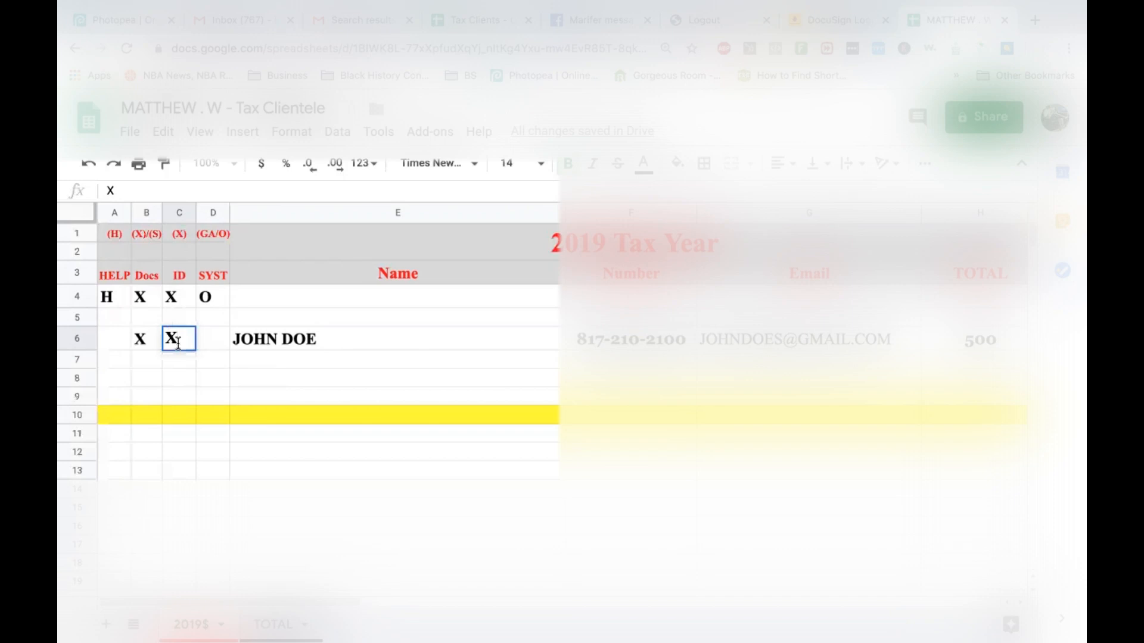
{"action": "left_click", "coordinate": [182, 364]}
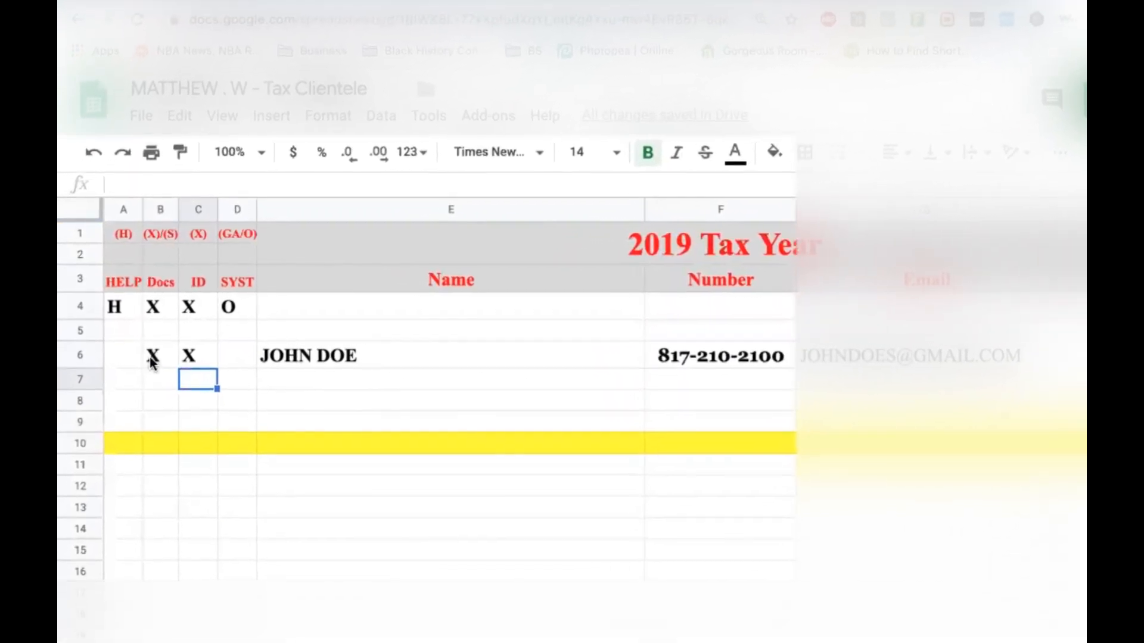
Change the Docs mark to S, then set it back to X.
{"action": "left_click", "coordinate": [152, 361]}
{"action": "type", "text": "S"}
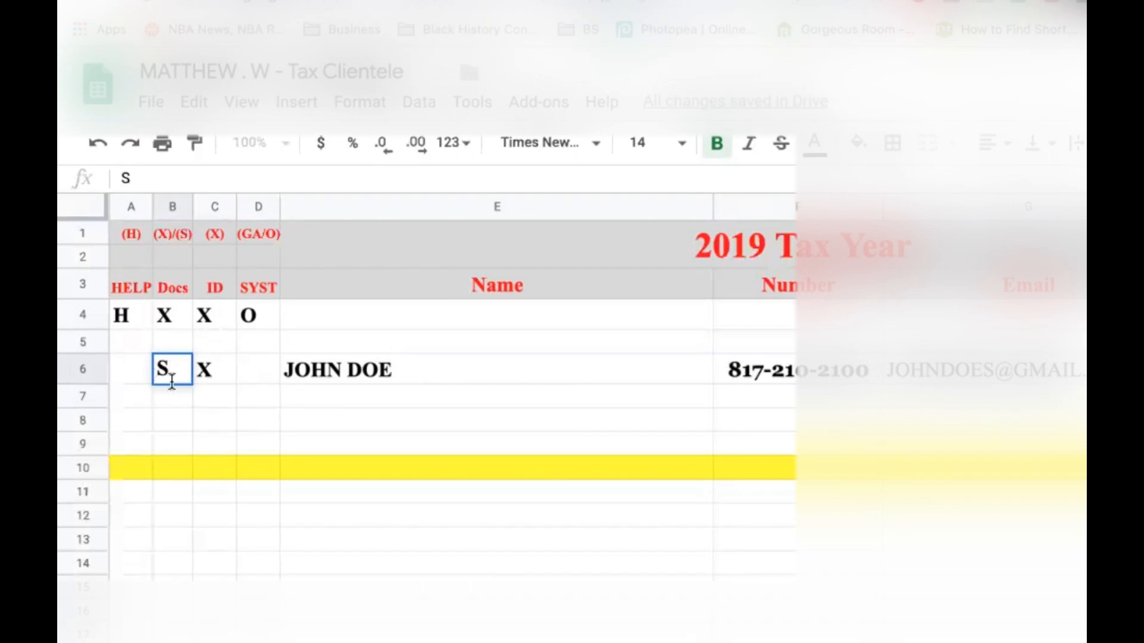
{"action": "left_click", "coordinate": [201, 375]}
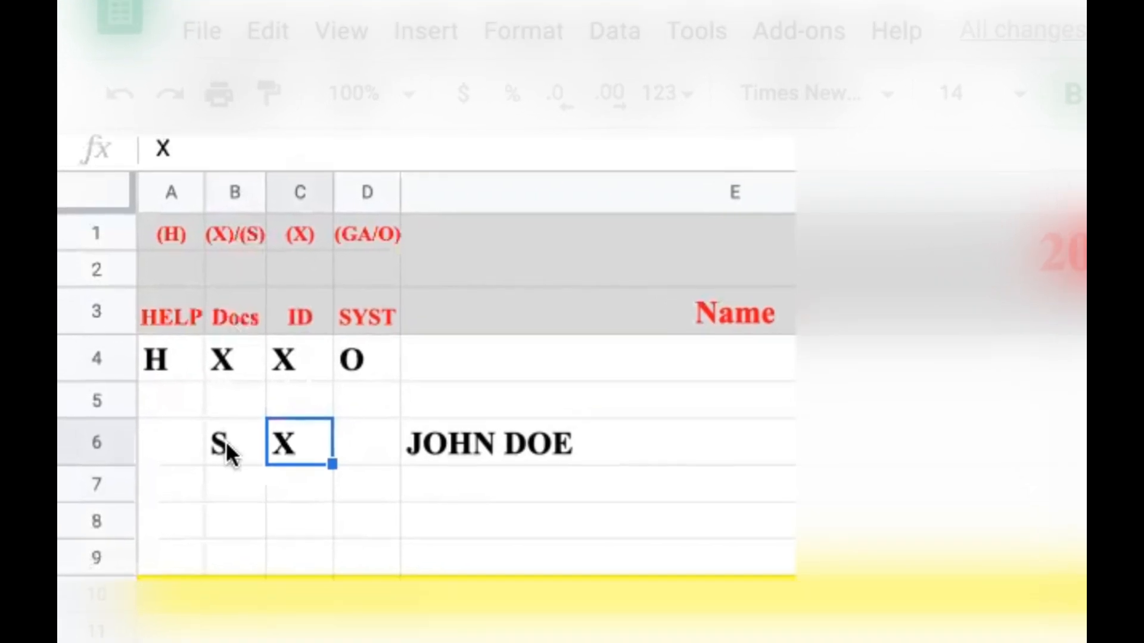
{"action": "left_click", "coordinate": [232, 445]}
{"action": "double_click", "coordinate": [233, 445]}
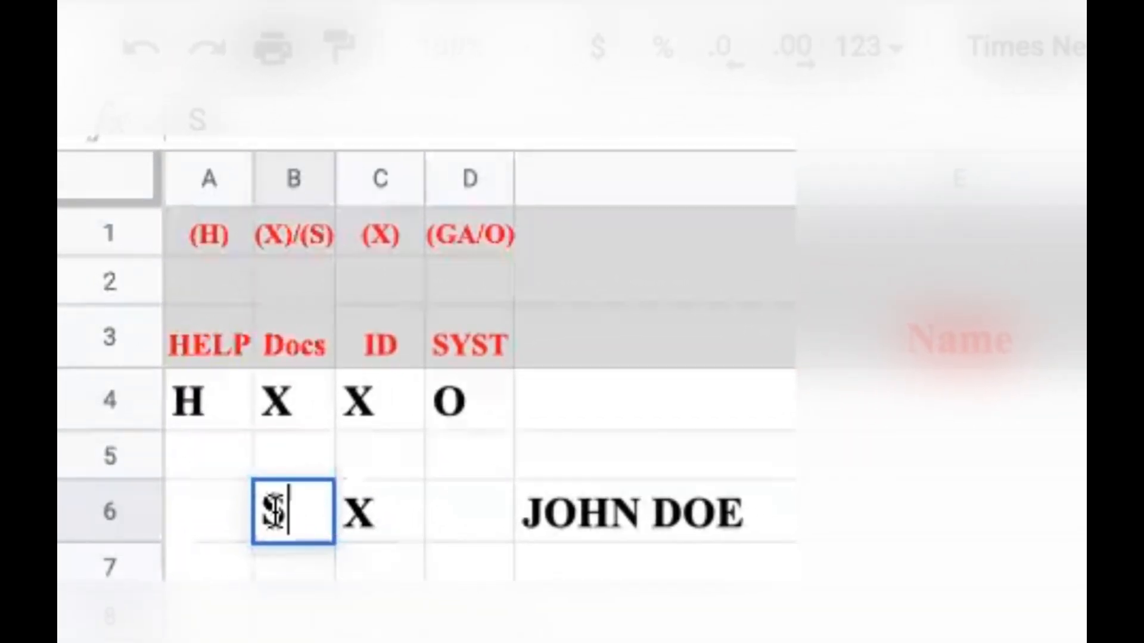
{"action": "key", "text": "BackSpace"}
{"action": "type", "text": "X"}
{"action": "left_click", "coordinate": [386, 519]}
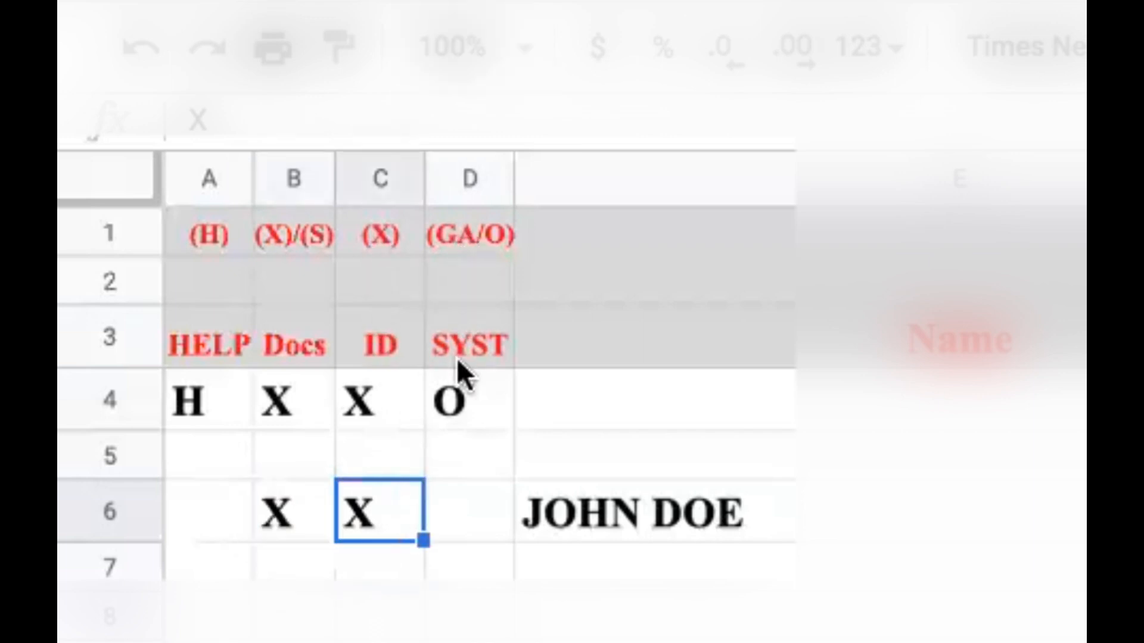
{"action": "left_click", "coordinate": [461, 509]}
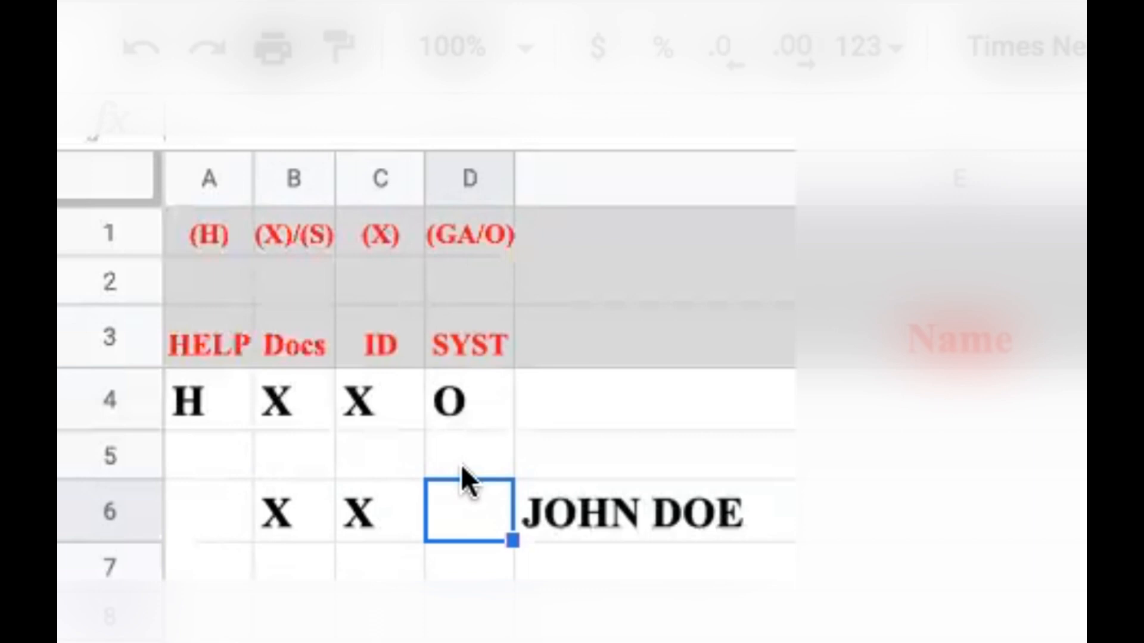
Enter GA in row 6's SYST cell, then change it to O.
{"action": "type", "text": "GA"}
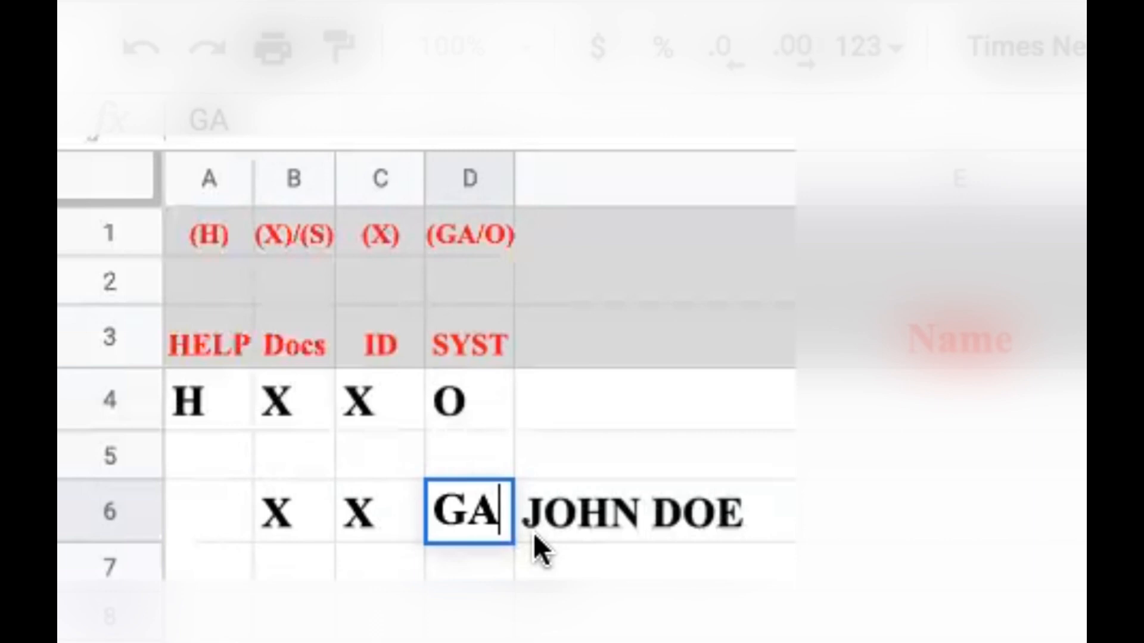
{"action": "key", "text": "Return"}
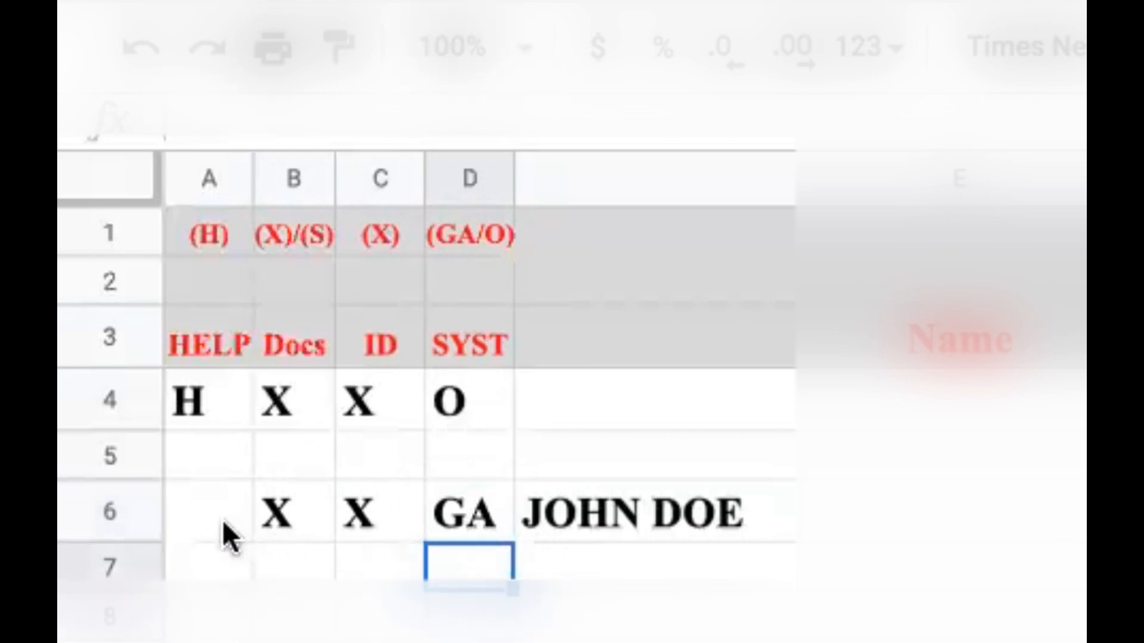
{"action": "left_click", "coordinate": [461, 508]}
{"action": "double_click", "coordinate": [462, 505]}
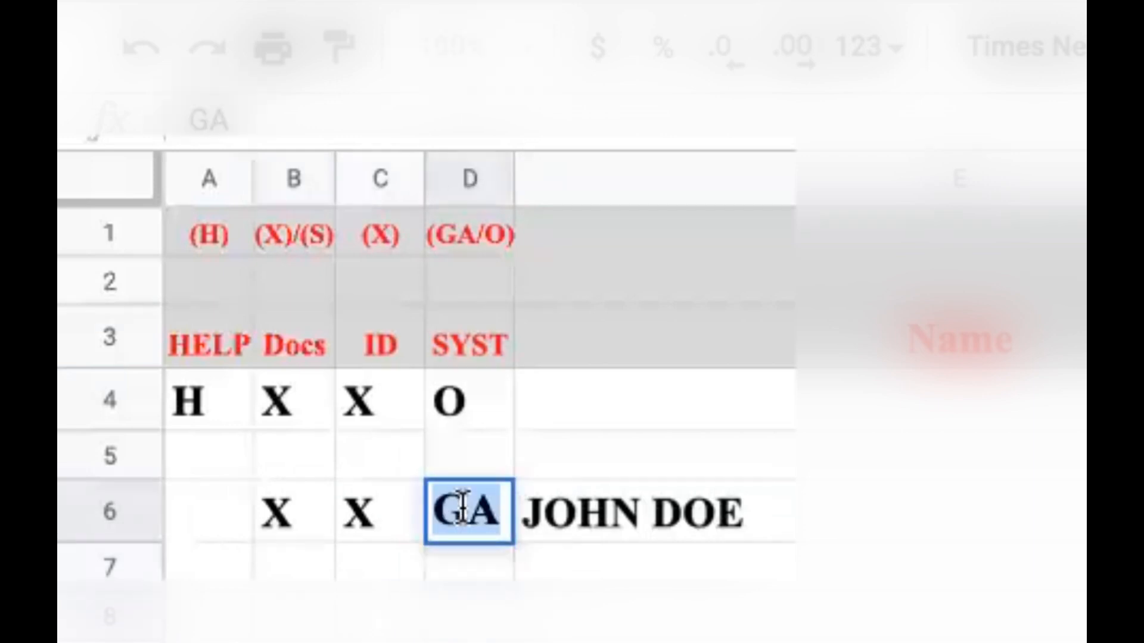
{"action": "type", "text": "O"}
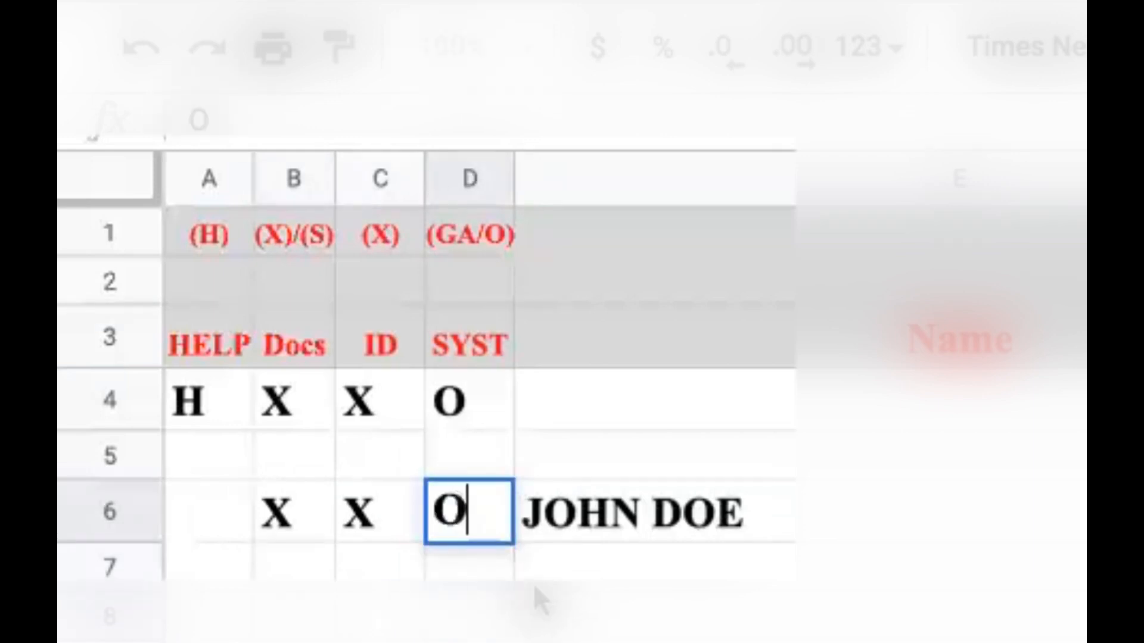
{"action": "key", "text": "Return"}
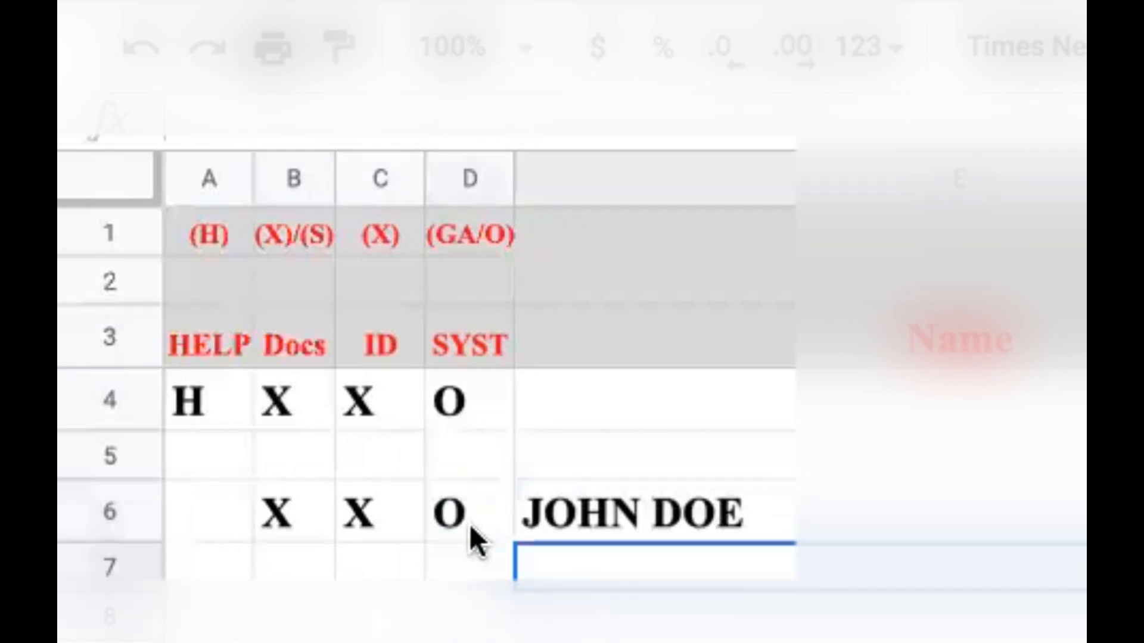
Clear the Docs and ID marks, then put X under ID, Docs and SYST.
{"action": "left_click", "coordinate": [393, 507]}
{"action": "key", "text": "Delete"}
{"action": "left_click", "coordinate": [278, 487]}
{"action": "key", "text": "Delete"}
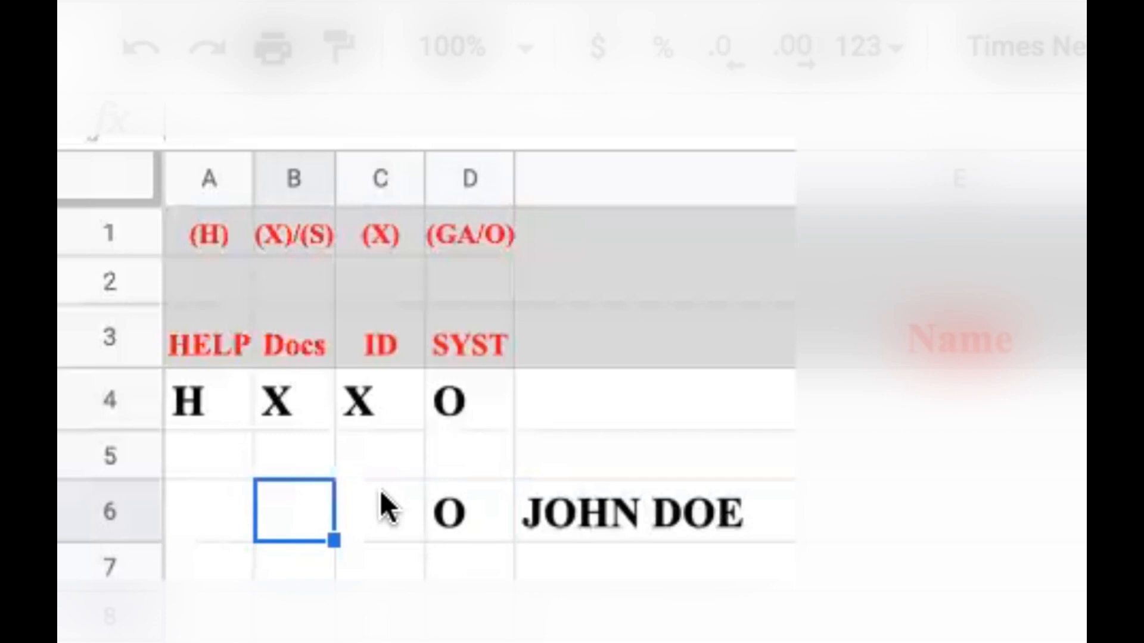
{"action": "left_click", "coordinate": [463, 512]}
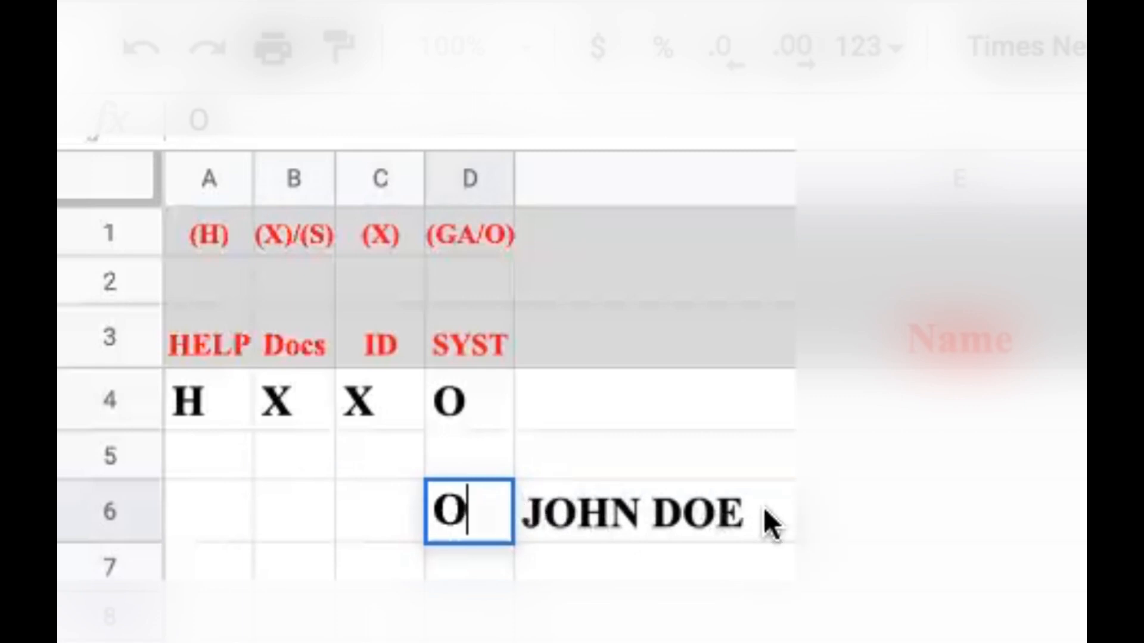
{"action": "left_click", "coordinate": [394, 511]}
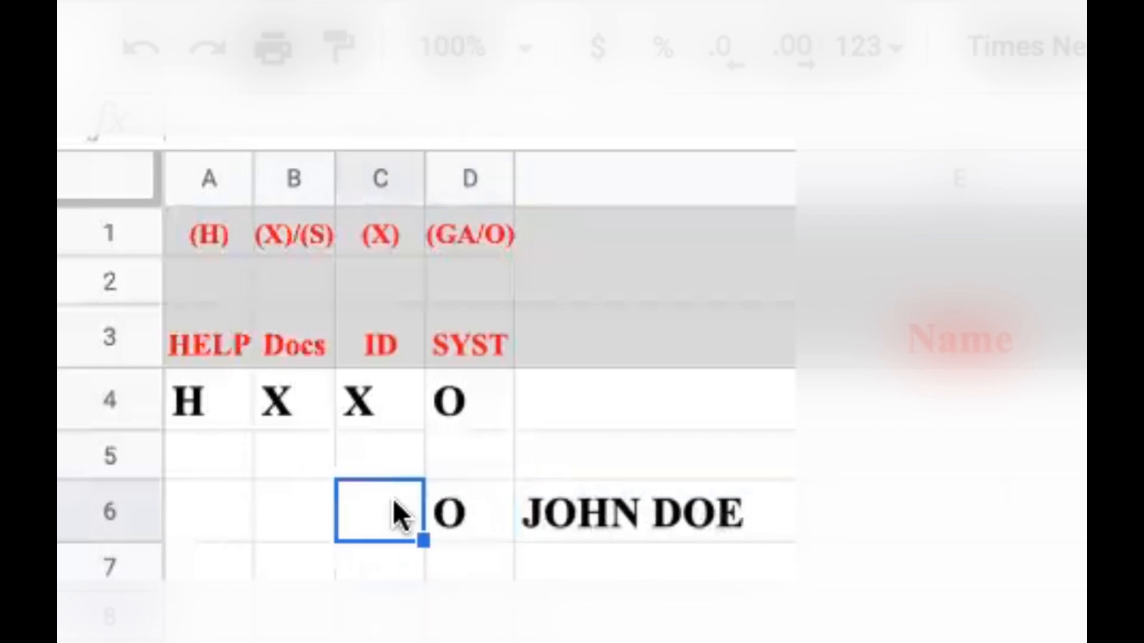
{"action": "type", "text": "X"}
{"action": "left_click", "coordinate": [276, 491]}
{"action": "type", "text": "X"}
{"action": "left_click", "coordinate": [469, 511]}
{"action": "type", "text": "X"}
{"action": "left_click", "coordinate": [623, 566]}
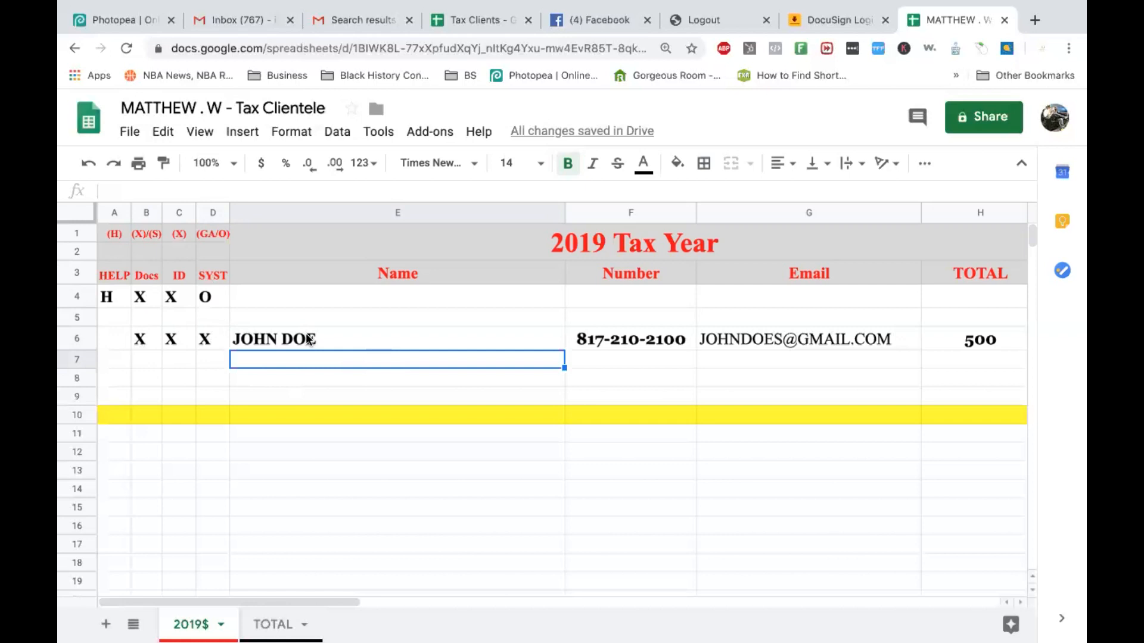
Shade the whole of row 6 with a light green fill.
{"action": "left_click", "coordinate": [77, 338]}
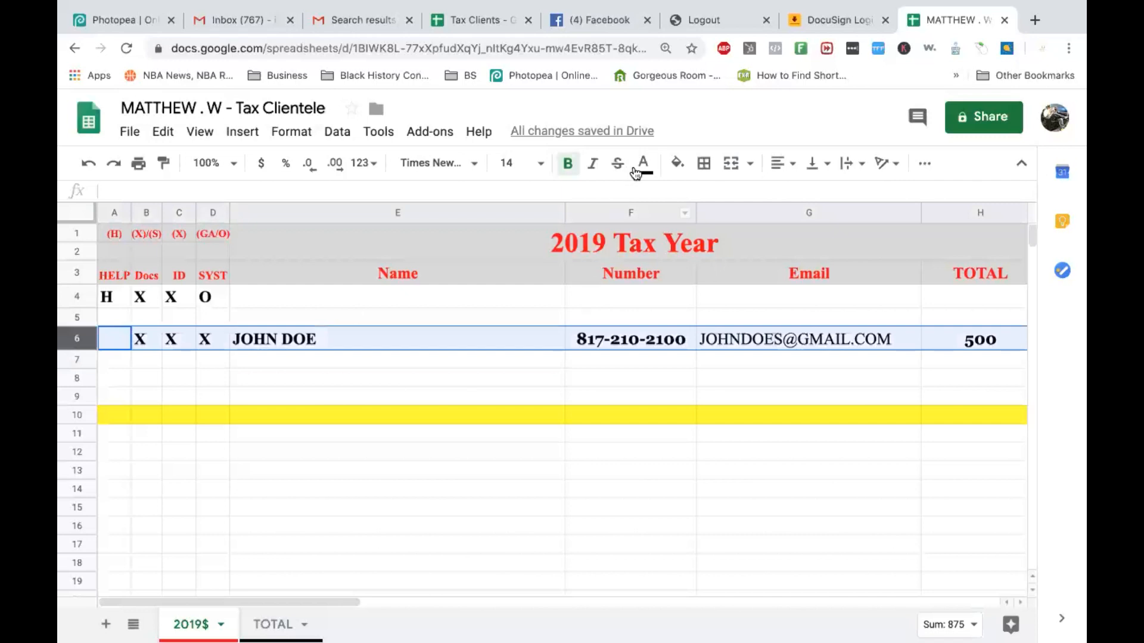
{"action": "left_click", "coordinate": [673, 164]}
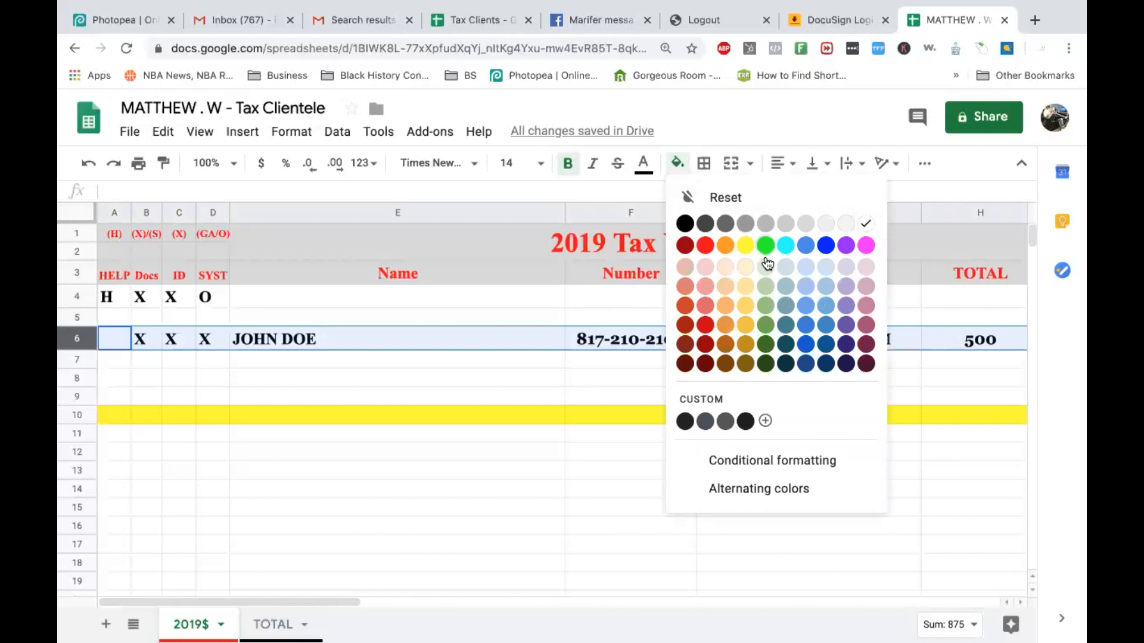
{"action": "left_click", "coordinate": [765, 286]}
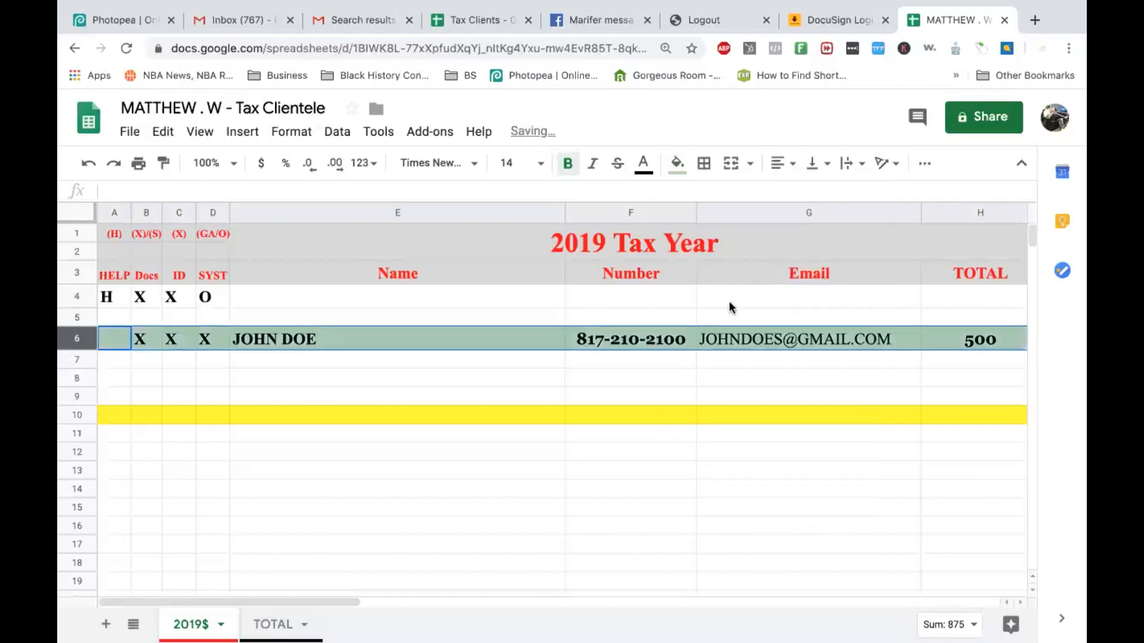
{"action": "left_click", "coordinate": [593, 384]}
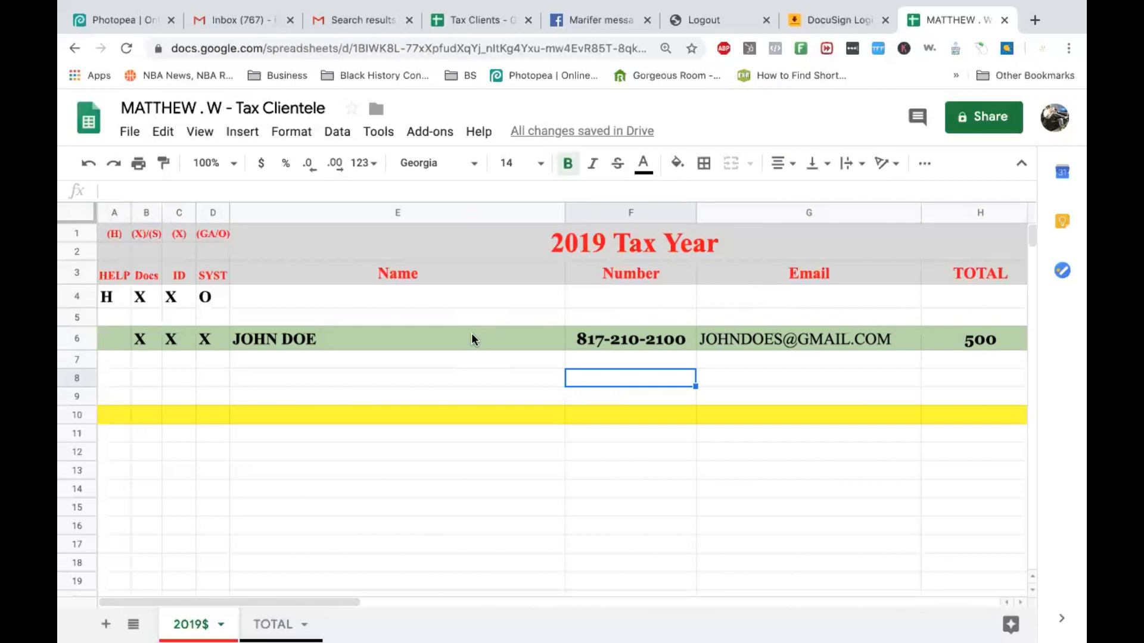
{"action": "left_click", "coordinate": [76, 344]}
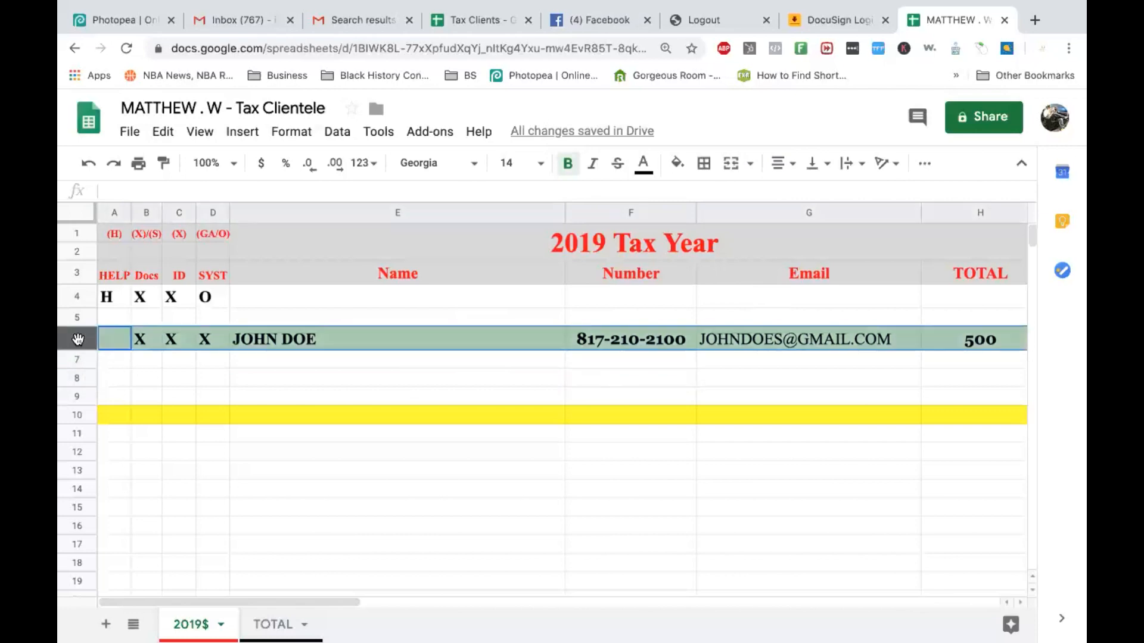
{"action": "left_click", "coordinate": [677, 163]}
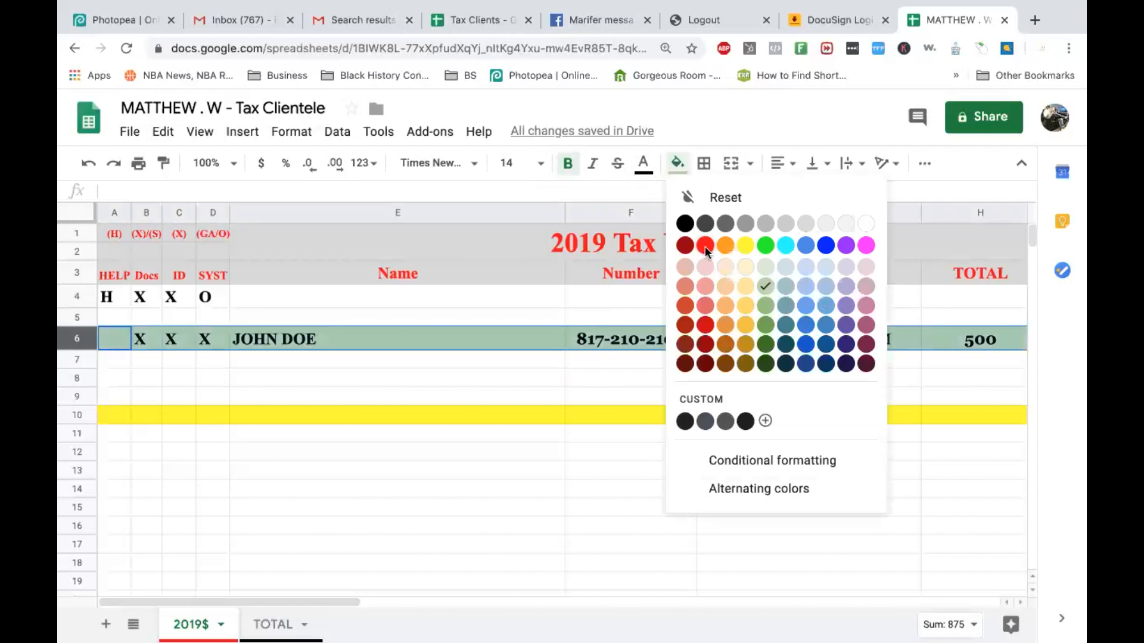
{"action": "left_click", "coordinate": [706, 246]}
{"action": "left_click", "coordinate": [611, 398]}
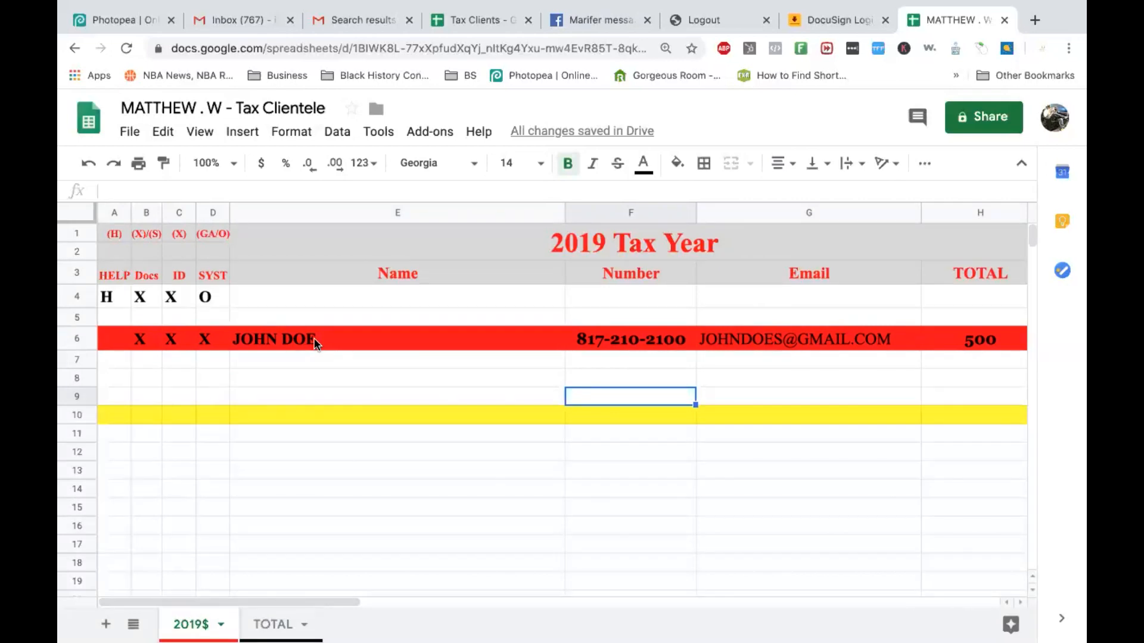
{"action": "left_click", "coordinate": [78, 340]}
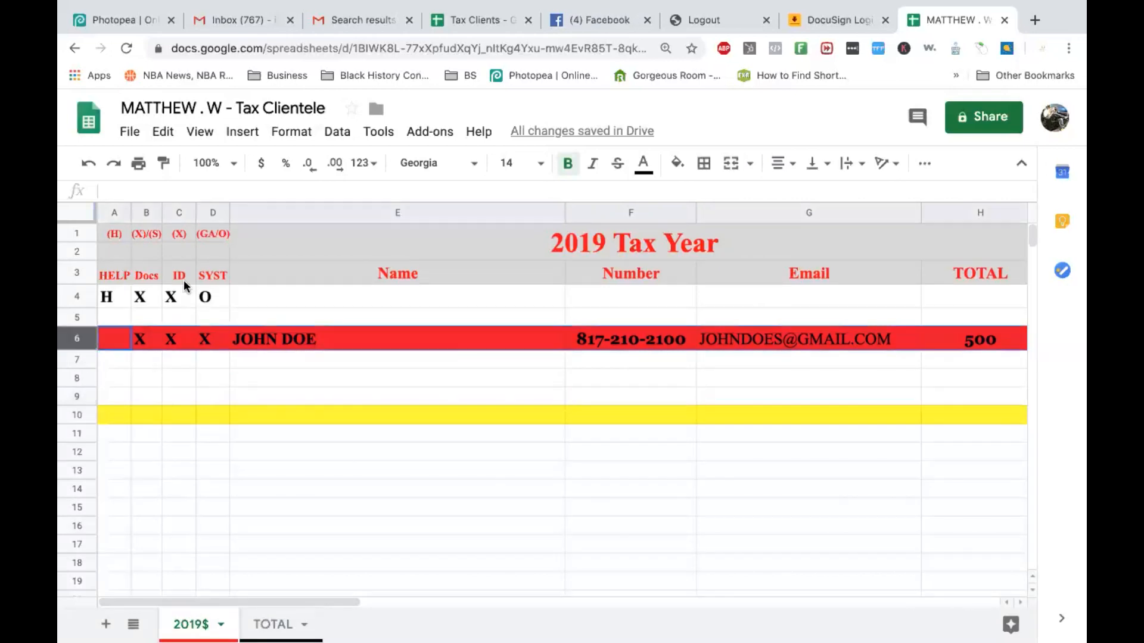
{"action": "left_click", "coordinate": [677, 163]}
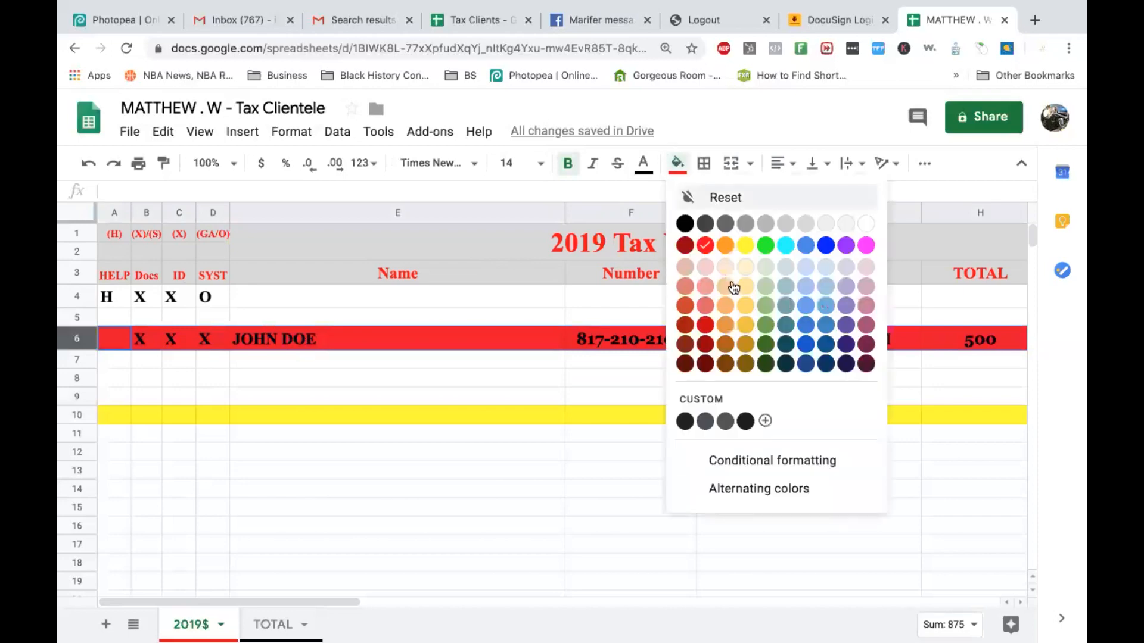
{"action": "left_click", "coordinate": [766, 289]}
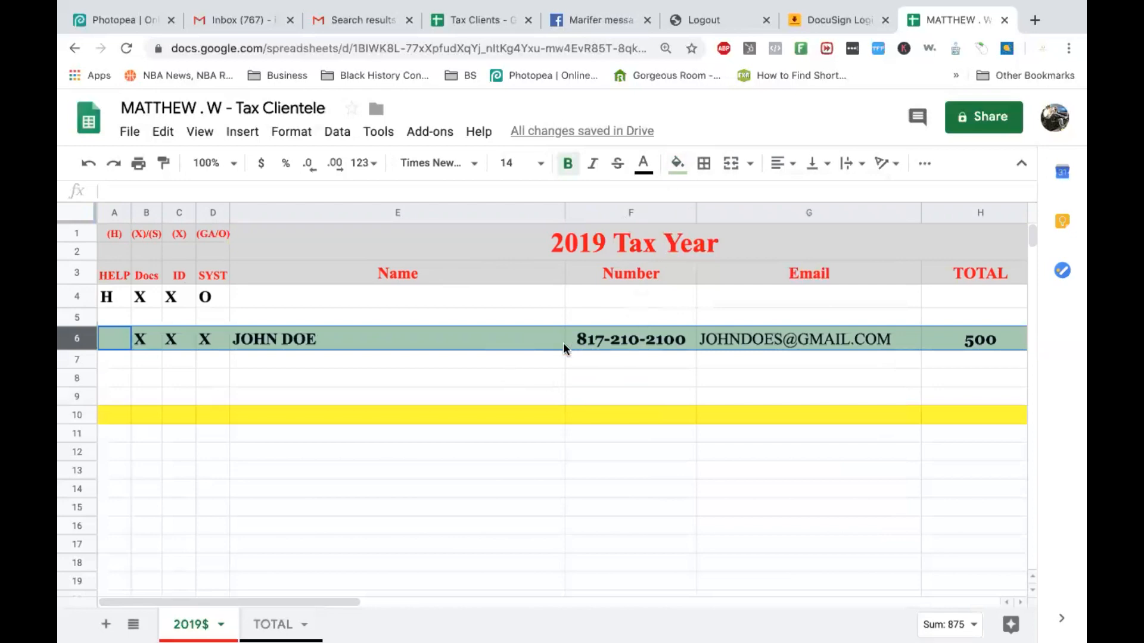
{"action": "left_click", "coordinate": [549, 360]}
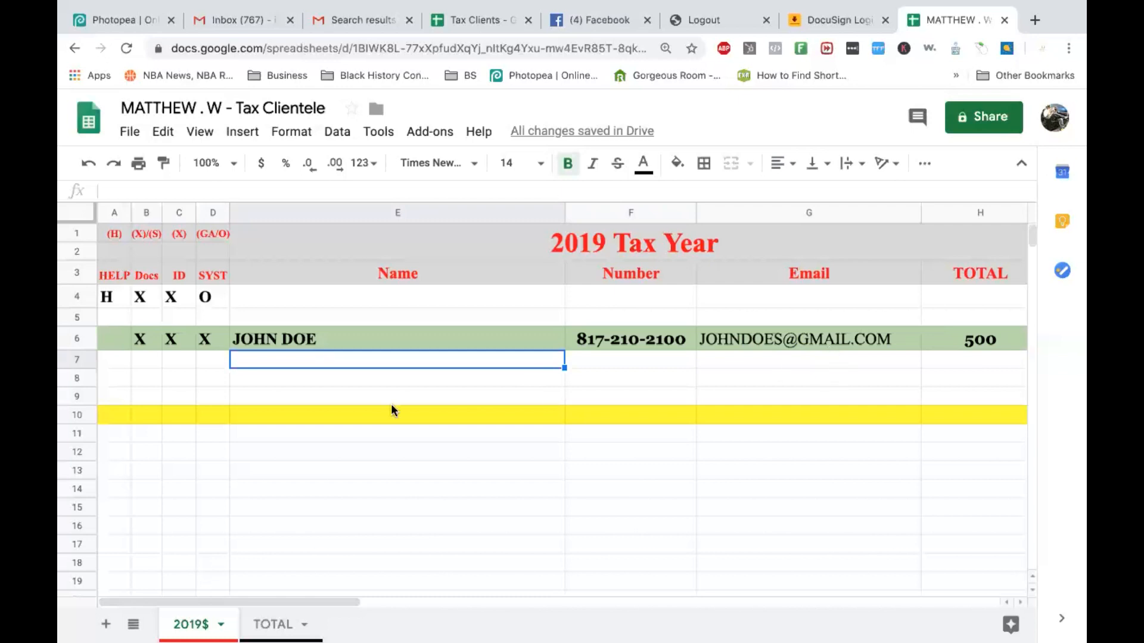
{"action": "left_click", "coordinate": [113, 341]}
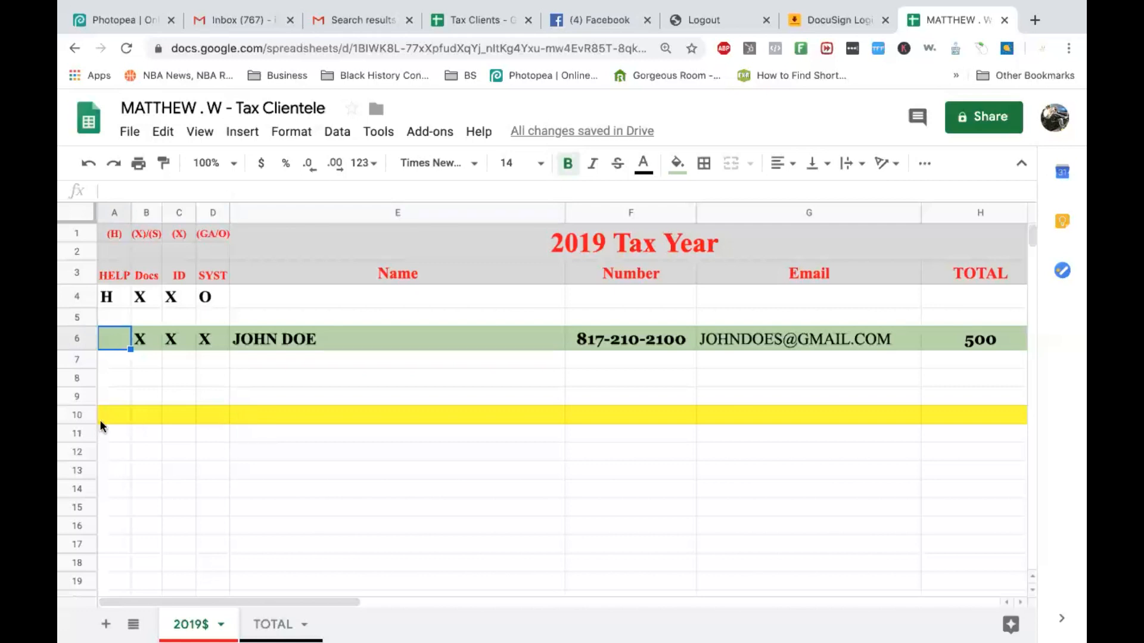
{"action": "left_click", "coordinate": [82, 416]}
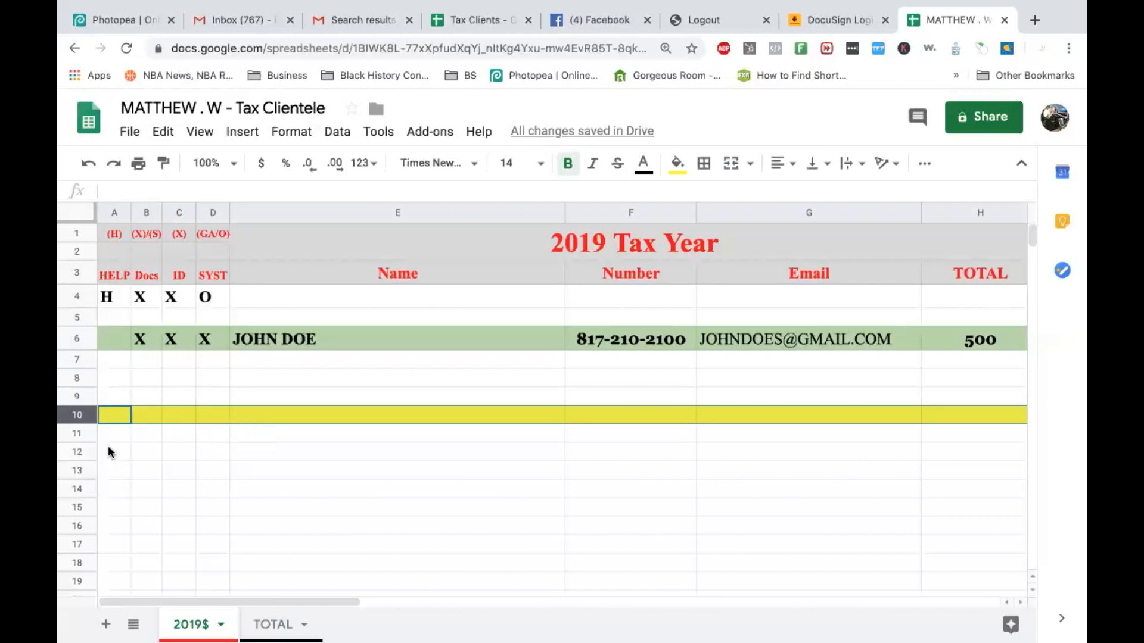
{"action": "left_click", "coordinate": [70, 433]}
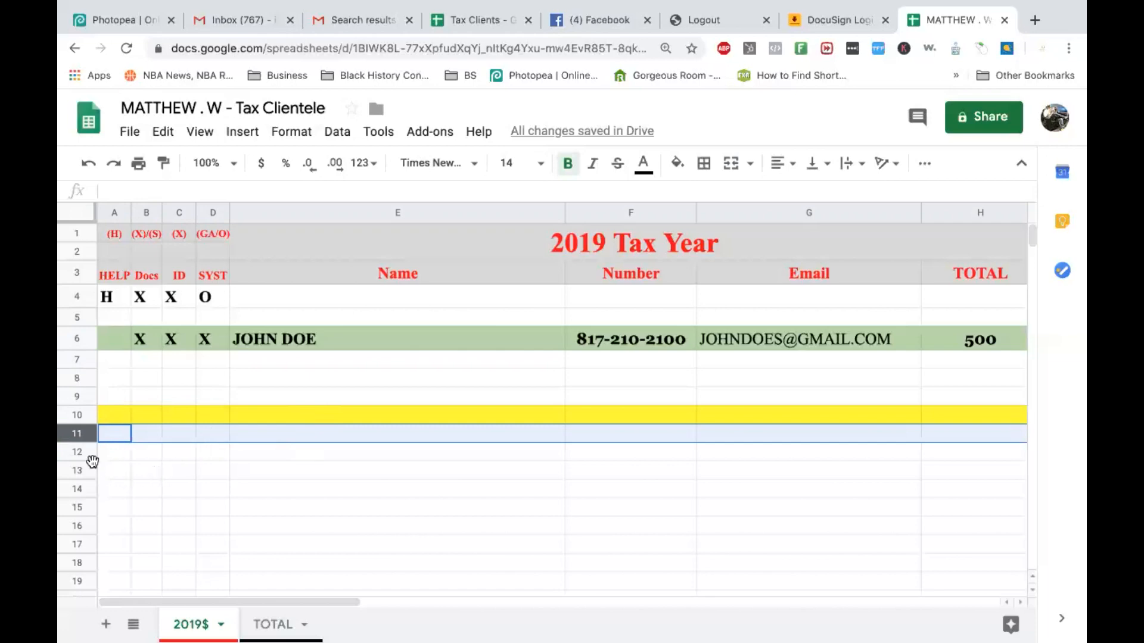
{"action": "scroll", "coordinate": [77, 441], "scroll_direction": "down", "scroll_amount": 4}
{"action": "left_click", "coordinate": [82, 491]}
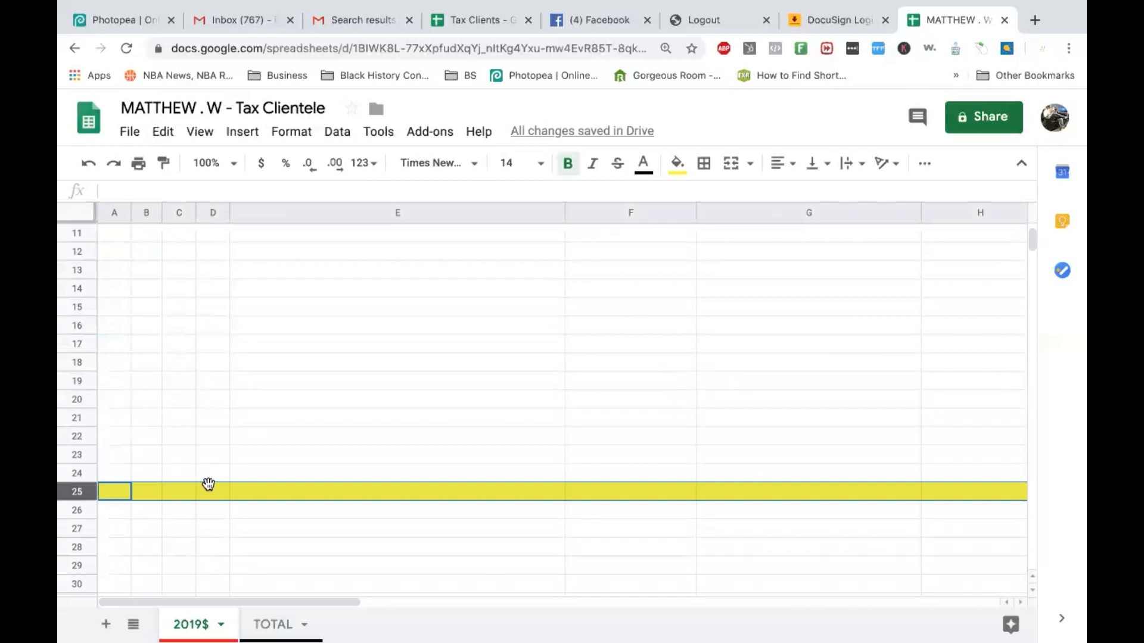
{"action": "scroll", "coordinate": [208, 483], "scroll_direction": "down", "scroll_amount": 5}
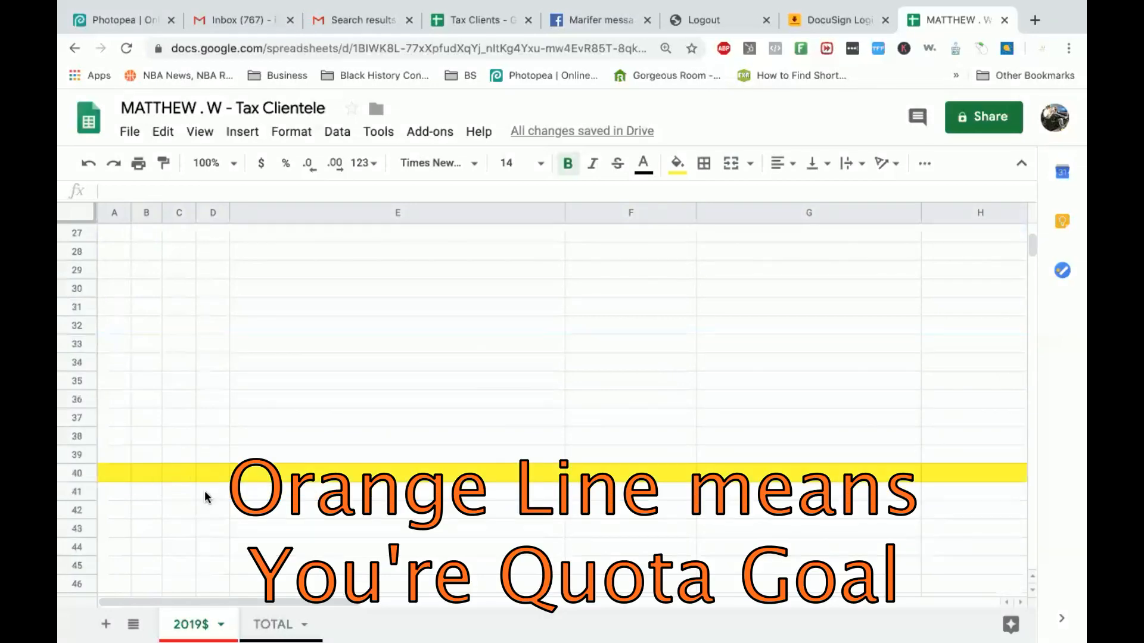
{"action": "scroll", "coordinate": [234, 441], "scroll_direction": "up", "scroll_amount": 8}
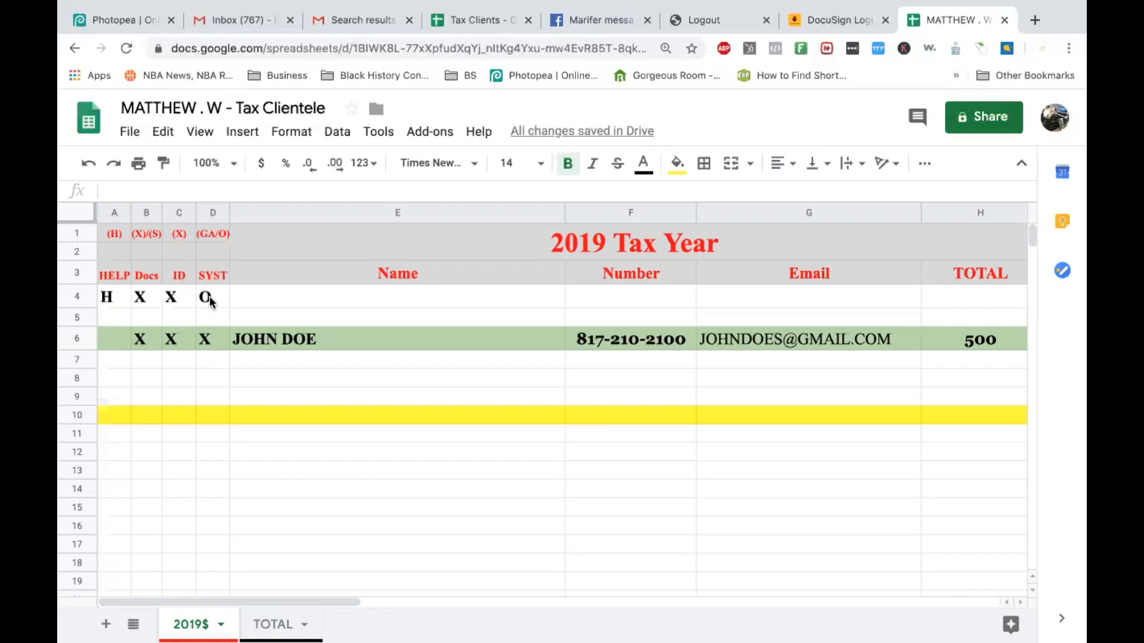
Clear the Docs mark and change row 6's SYST mark to O.
{"action": "left_click", "coordinate": [143, 338]}
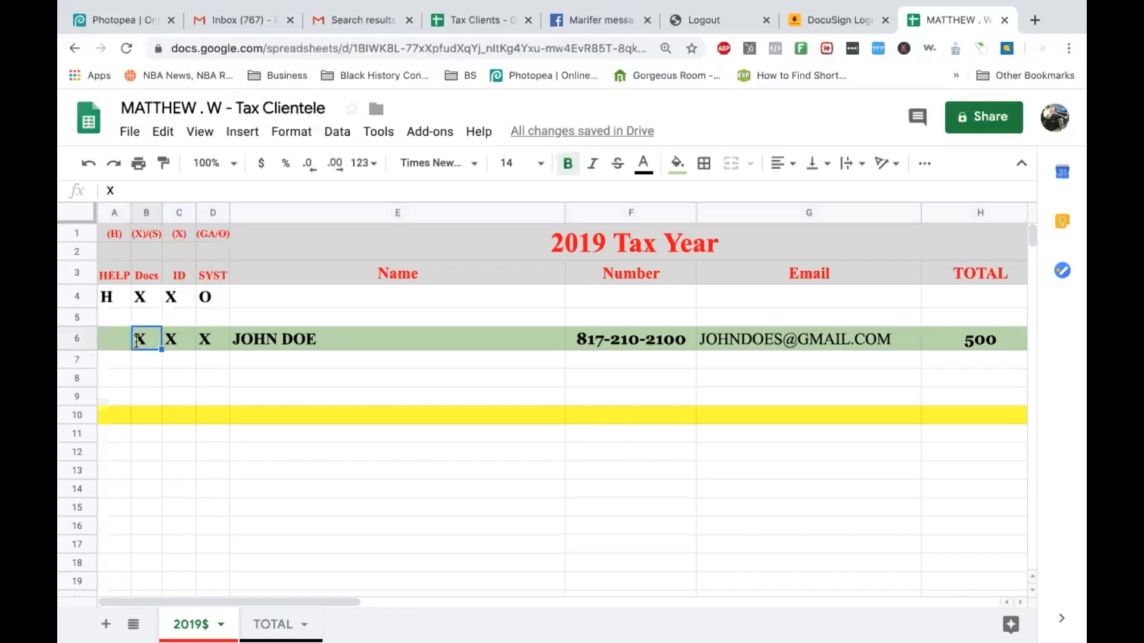
{"action": "key", "text": "Delete"}
{"action": "left_click", "coordinate": [208, 344]}
{"action": "type", "text": "0"}
{"action": "key", "text": "BackSpace"}
{"action": "type", "text": "O"}
{"action": "left_click", "coordinate": [184, 365]}
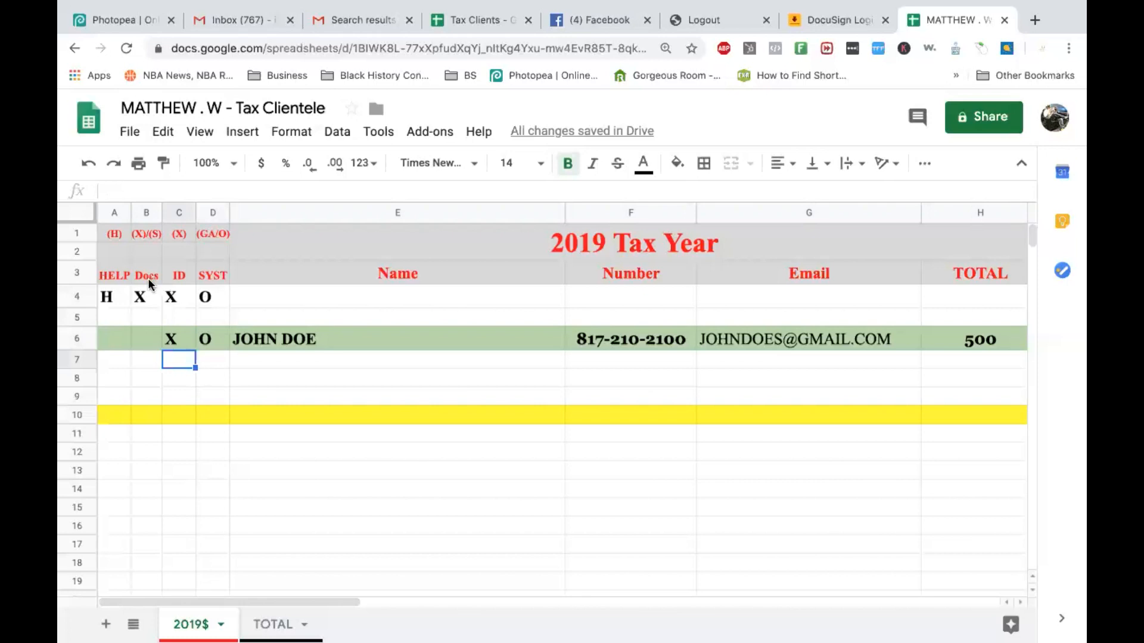
Restore the X under Docs, then open the older Tax Clients spreadsheet.
{"action": "left_click", "coordinate": [140, 340]}
{"action": "type", "text": "X"}
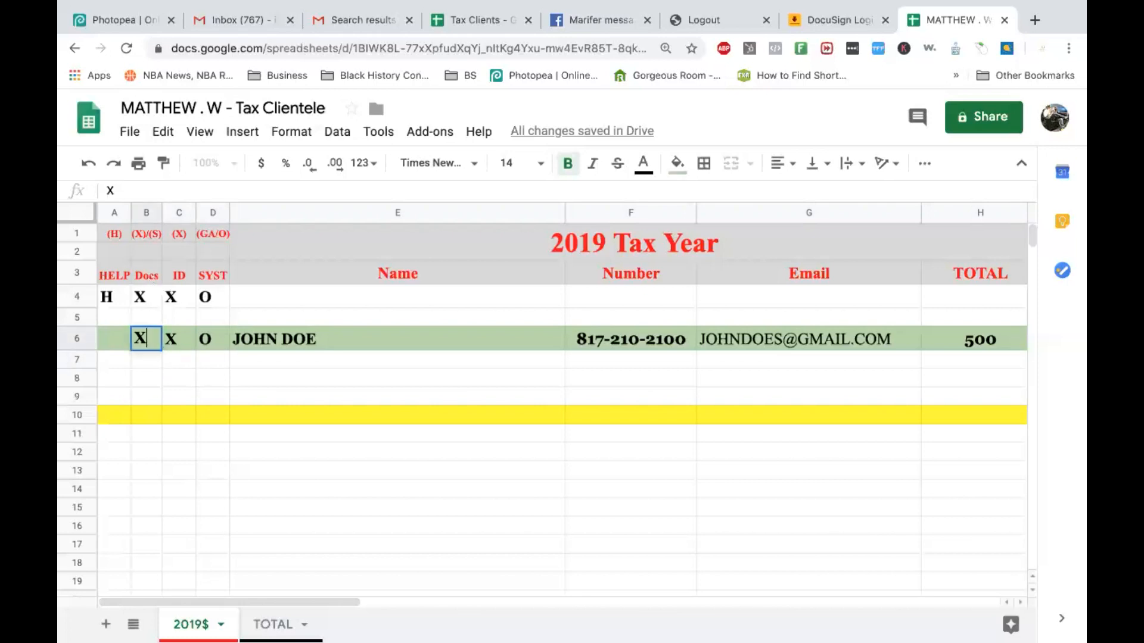
{"action": "left_click", "coordinate": [206, 361]}
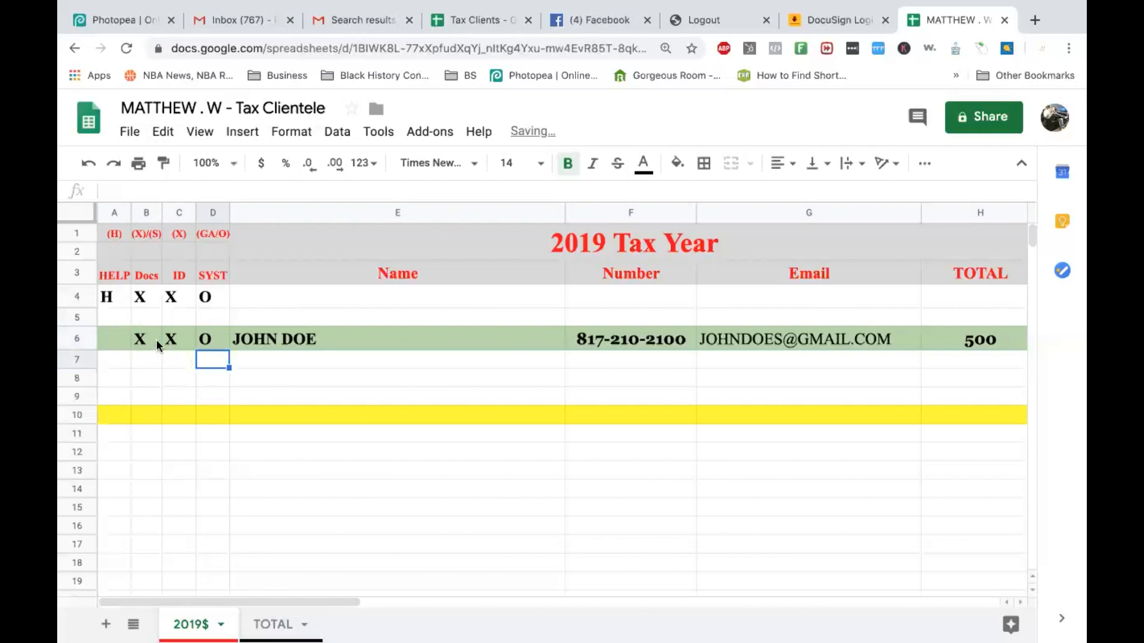
{"action": "left_click", "coordinate": [378, 344]}
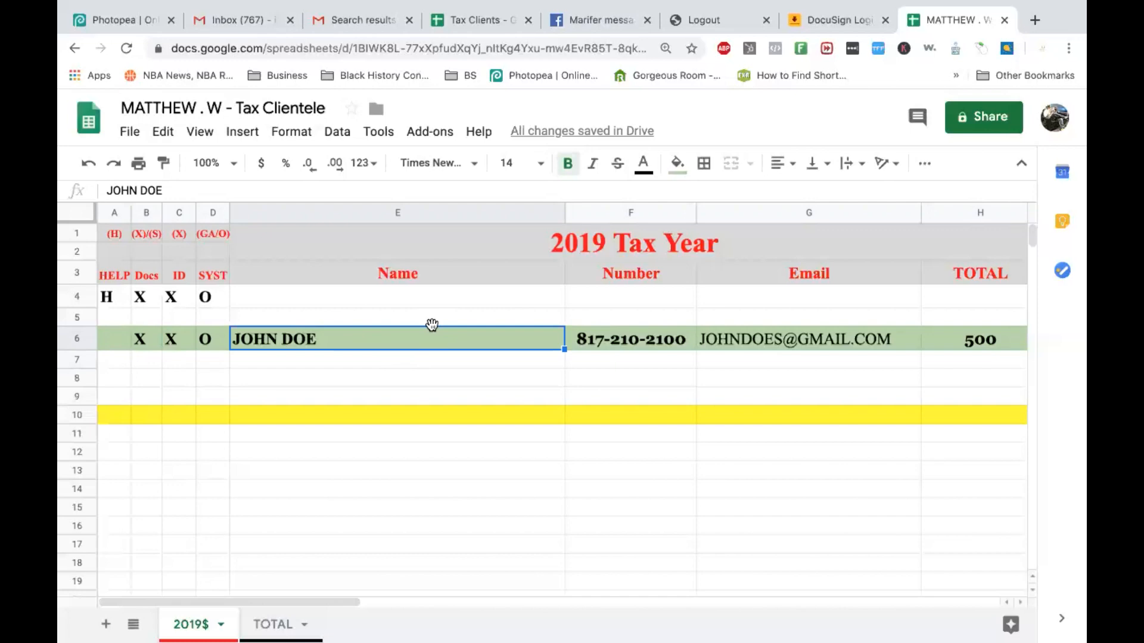
{"action": "scroll", "coordinate": [431, 325], "scroll_direction": "right", "scroll_amount": 10}
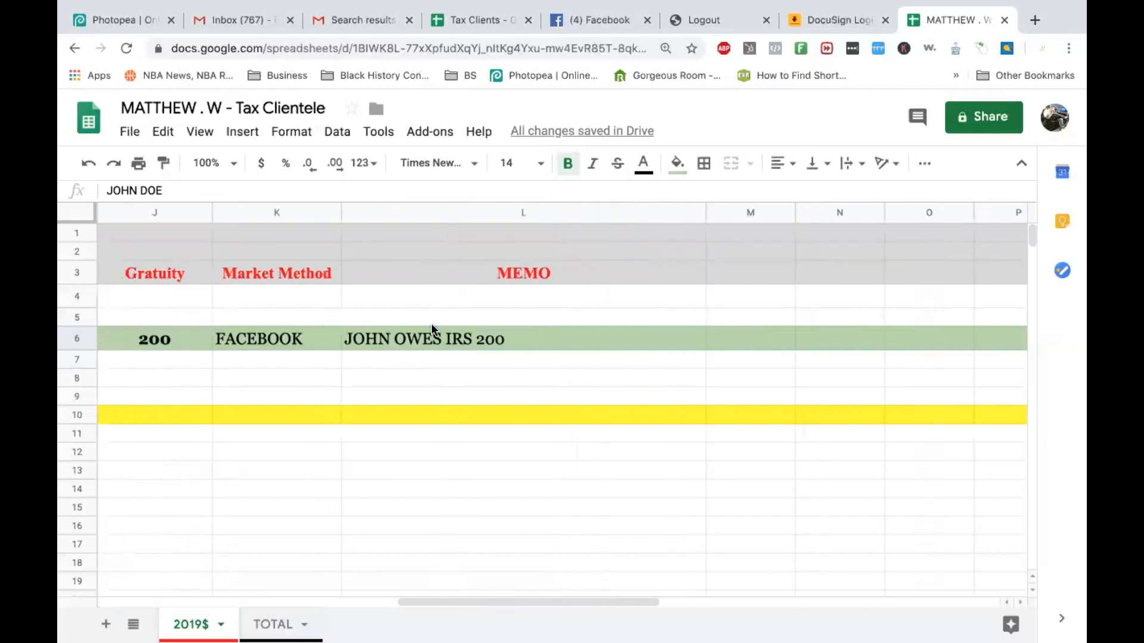
{"action": "scroll", "coordinate": [431, 328], "scroll_direction": "left", "scroll_amount": 3}
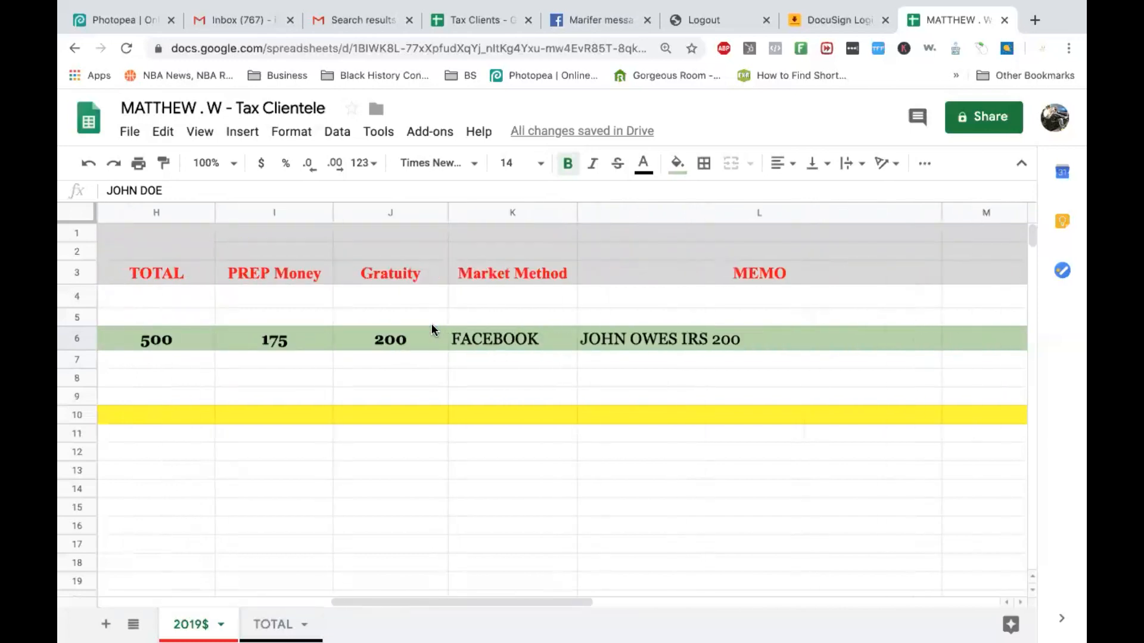
{"action": "scroll", "coordinate": [432, 325], "scroll_direction": "left", "scroll_amount": 6}
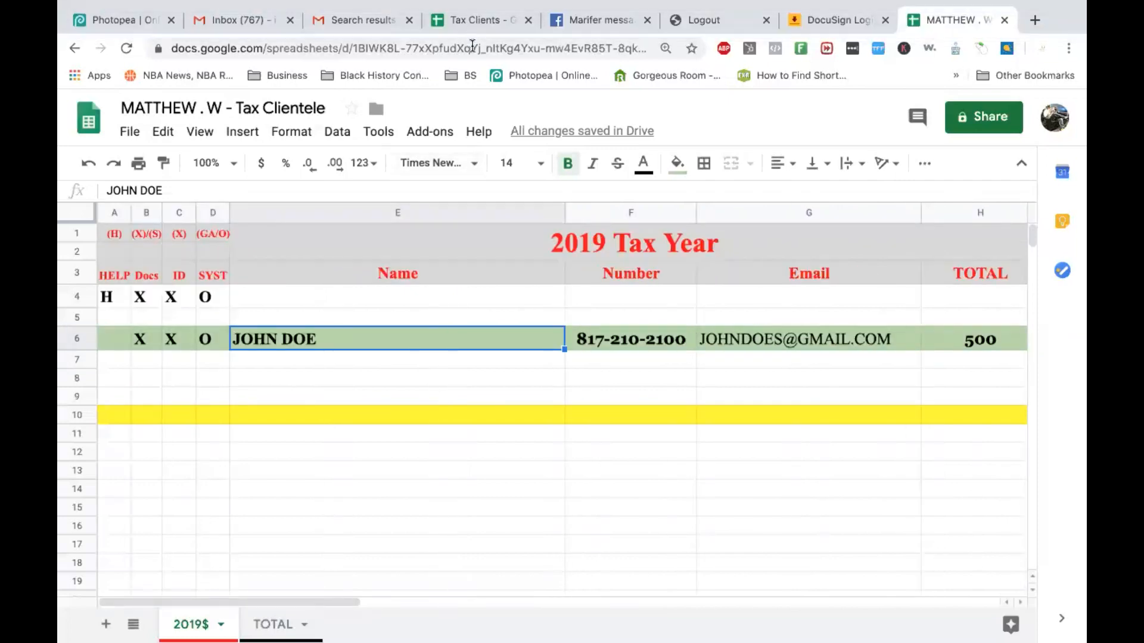
{"action": "left_click", "coordinate": [472, 23]}
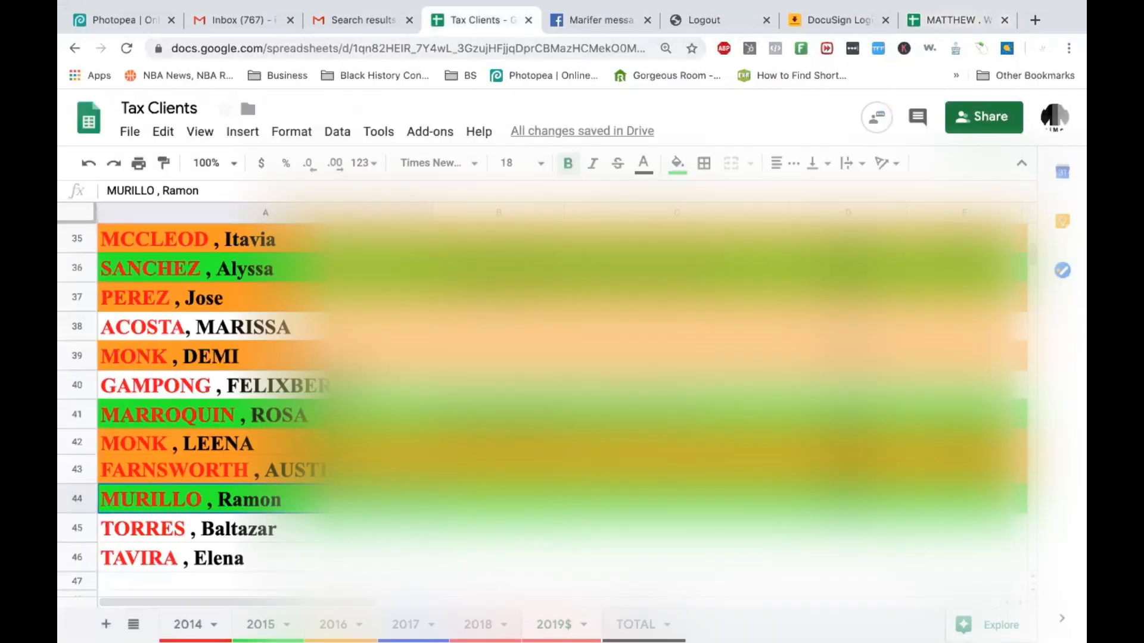
{"action": "left_click", "coordinate": [382, 626]}
{"action": "scroll", "coordinate": [227, 490], "scroll_direction": "down", "scroll_amount": 1}
{"action": "scroll", "coordinate": [226, 491], "scroll_direction": "down", "scroll_amount": 11}
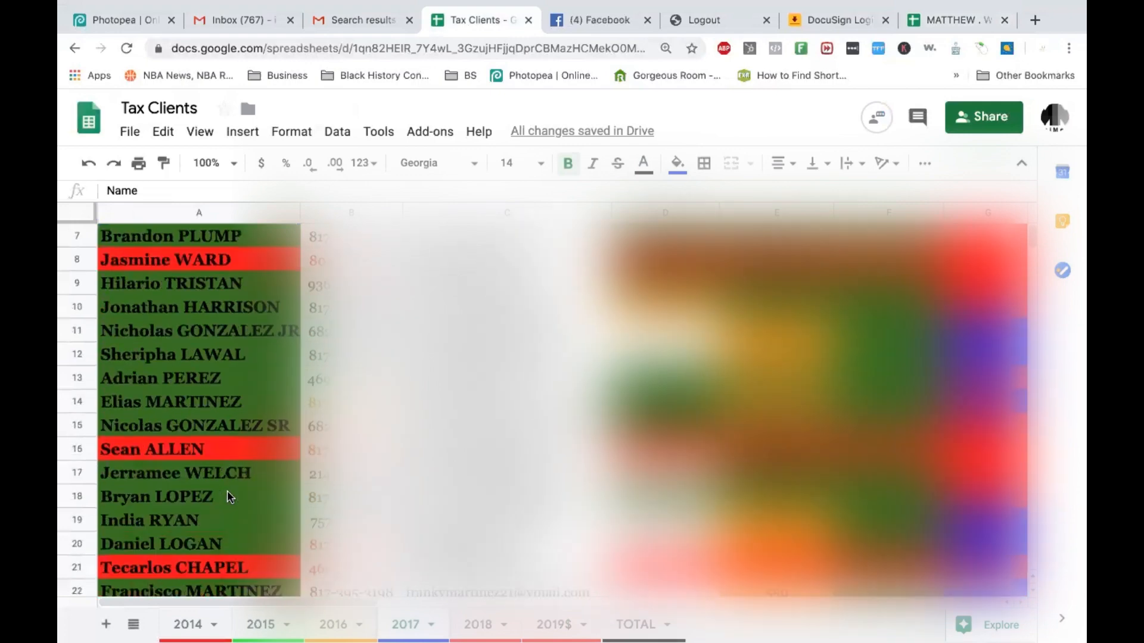
{"action": "left_click", "coordinate": [206, 625]}
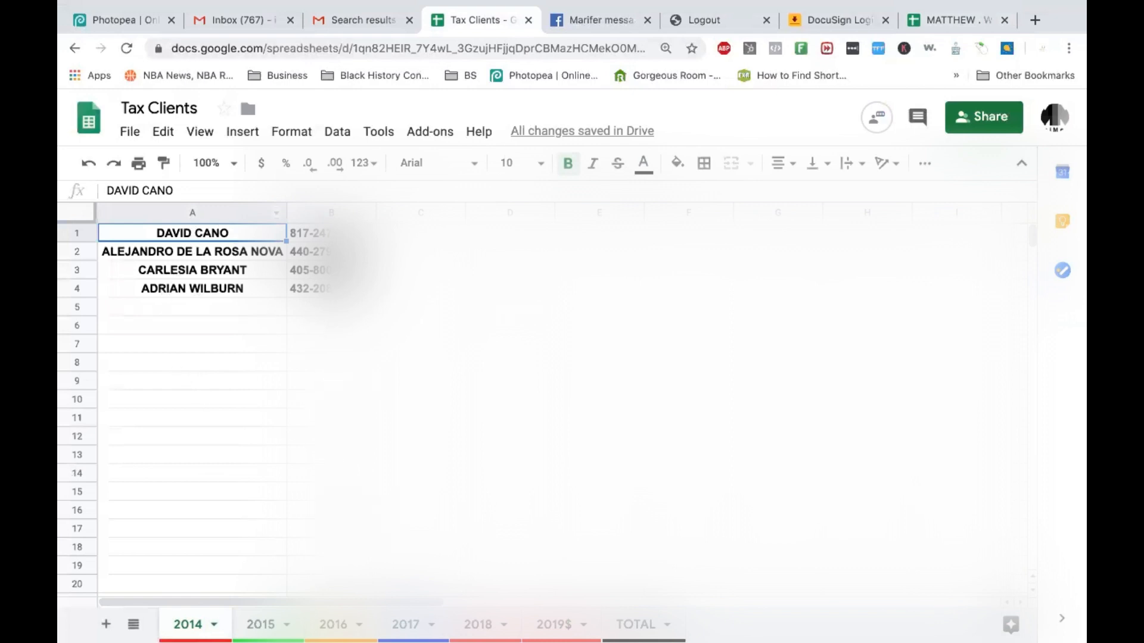
{"action": "left_click", "coordinate": [260, 625]}
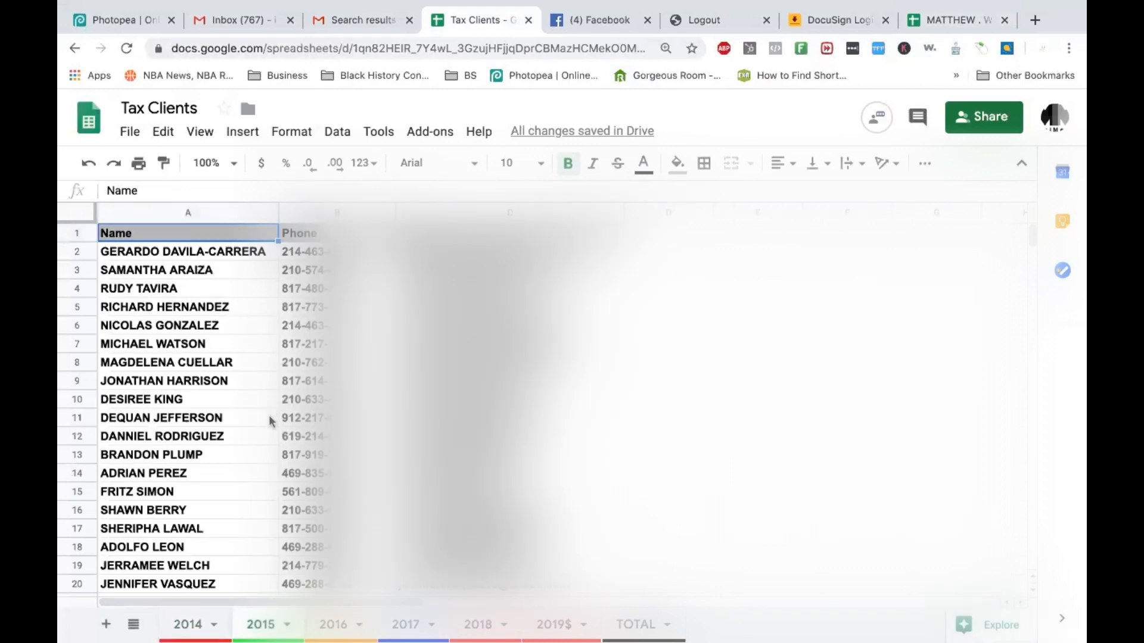
{"action": "scroll", "coordinate": [269, 414], "scroll_direction": "down", "scroll_amount": 1}
{"action": "scroll", "coordinate": [269, 417], "scroll_direction": "down", "scroll_amount": 6}
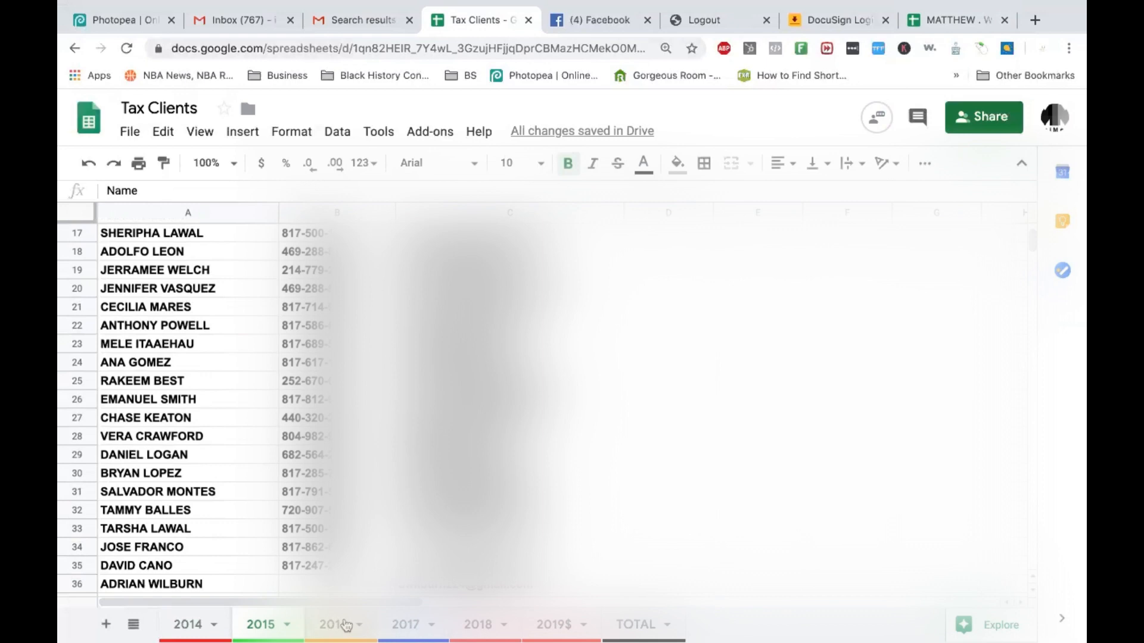
{"action": "scroll", "coordinate": [287, 465], "scroll_direction": "down", "scroll_amount": 4}
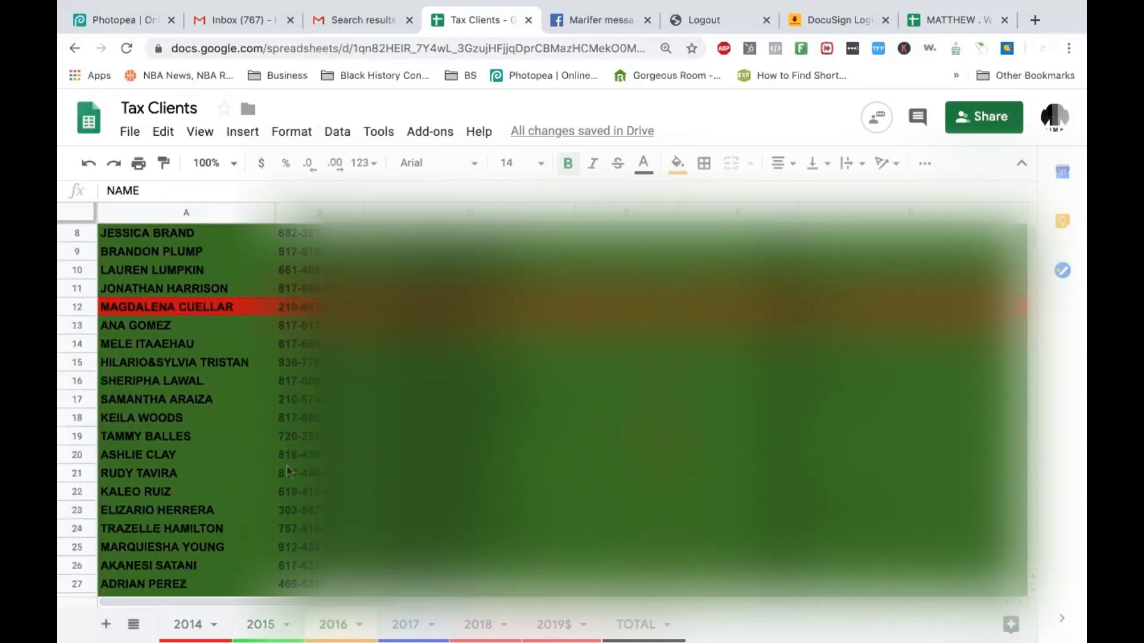
{"action": "left_click", "coordinate": [411, 624]}
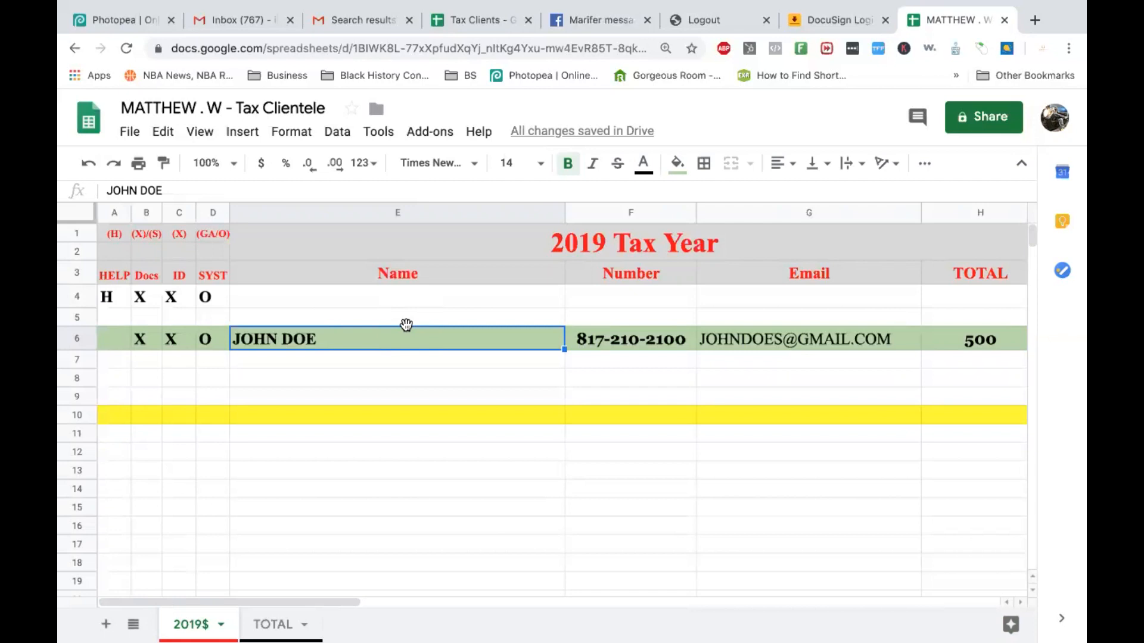
Enter a second client's name in row 7's Name cell and select that row.
{"action": "left_click", "coordinate": [329, 364]}
{"action": "type", "text": "JAN"}
{"action": "key", "text": "BackSpace"}
{"action": "type", "text": "NE DOE"}
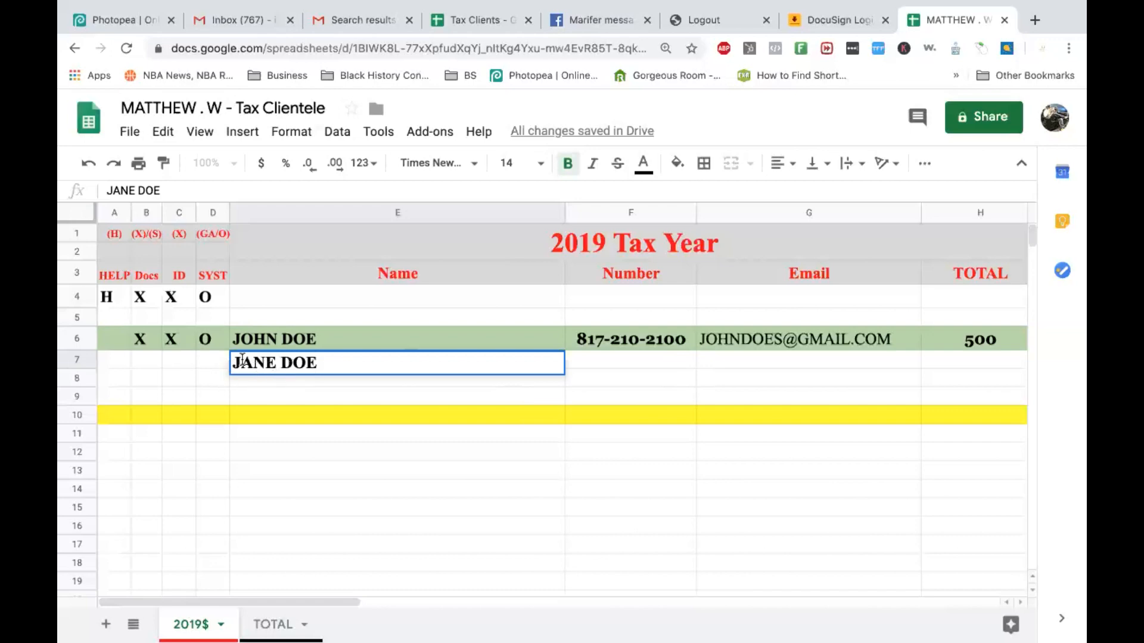
{"action": "left_click", "coordinate": [78, 359]}
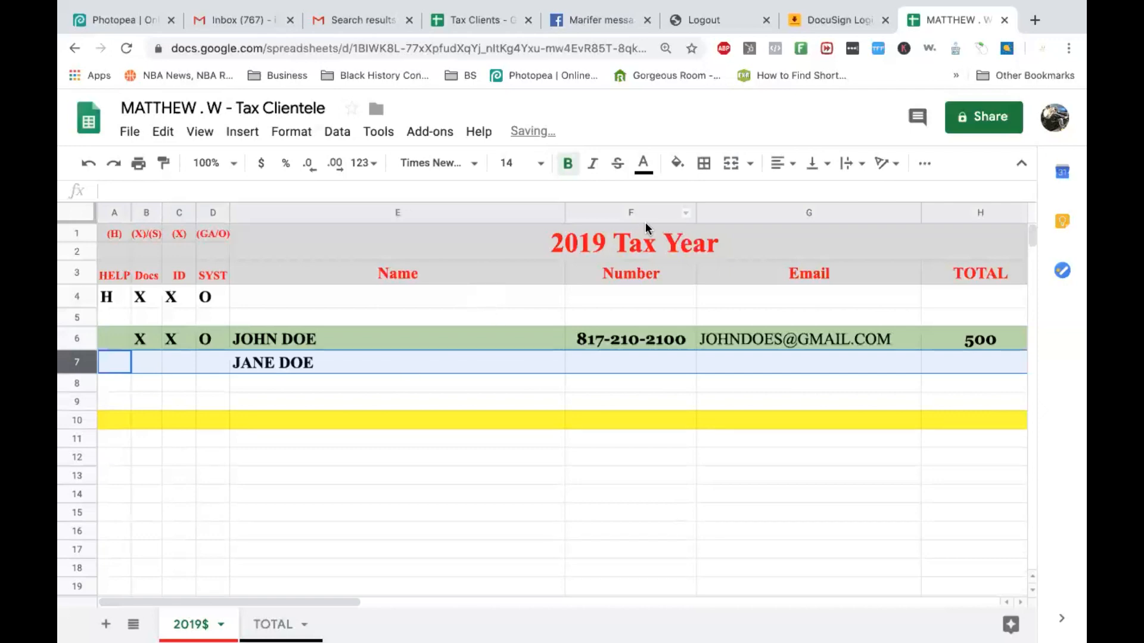
Fill the whole of row 7 with magenta.
{"action": "left_click", "coordinate": [677, 163]}
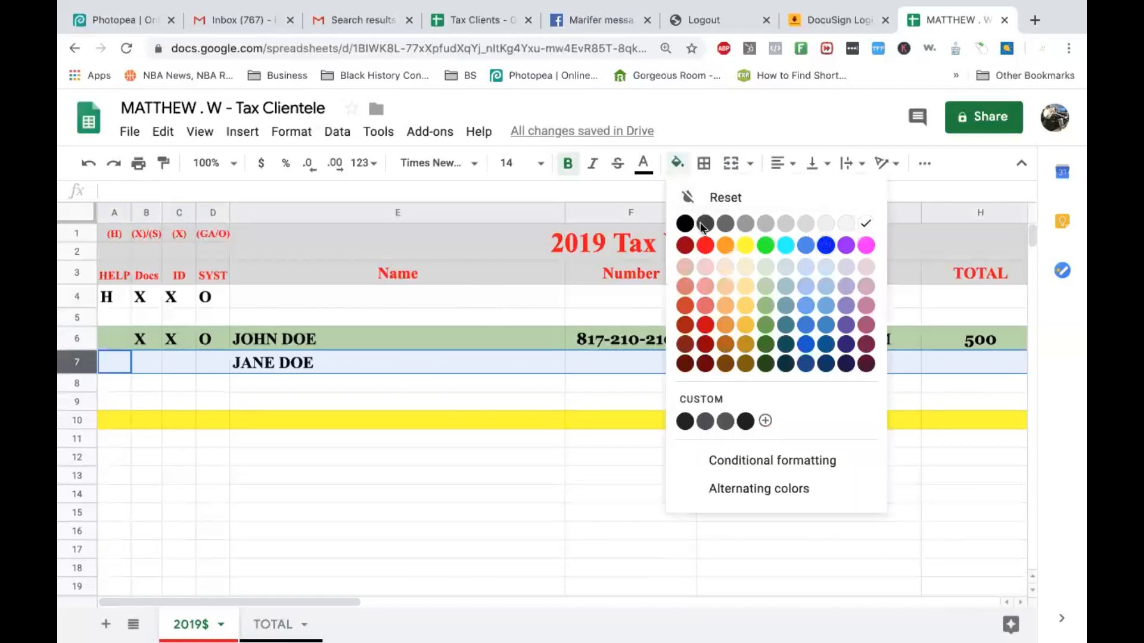
{"action": "left_click", "coordinate": [866, 244]}
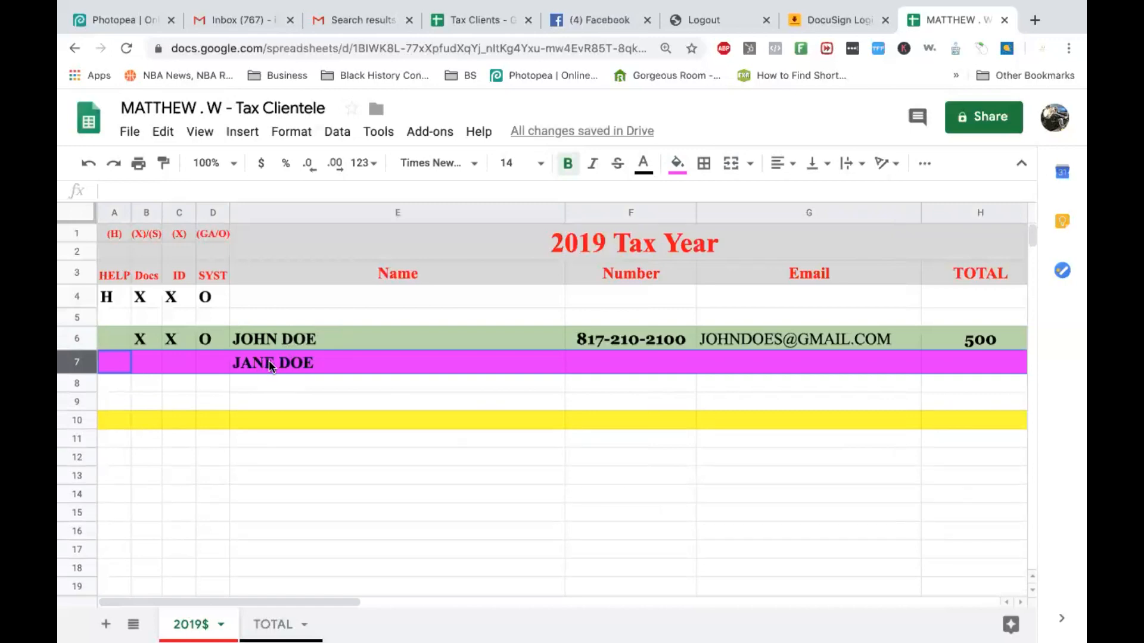
{"action": "left_click", "coordinate": [617, 368]}
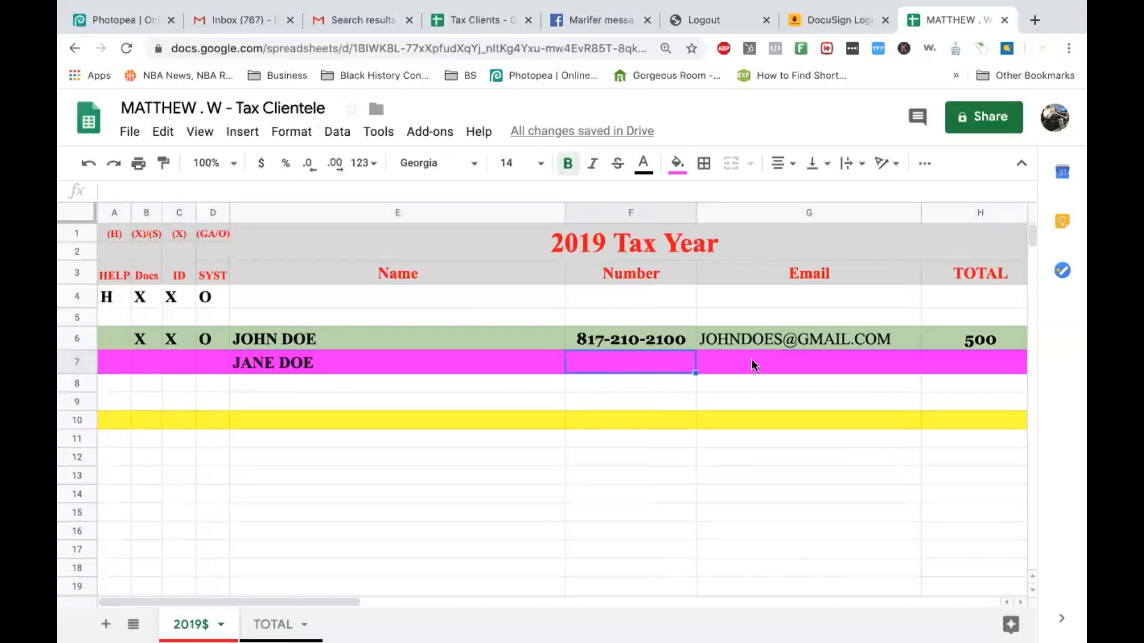
{"action": "left_click", "coordinate": [700, 360]}
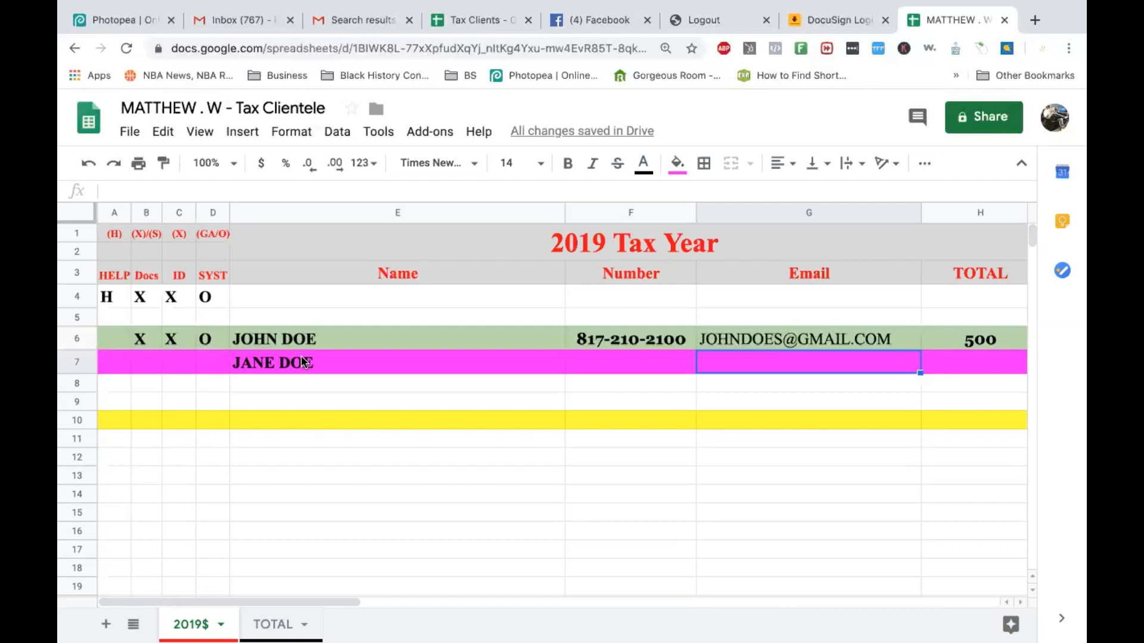
{"action": "left_click", "coordinate": [81, 362]}
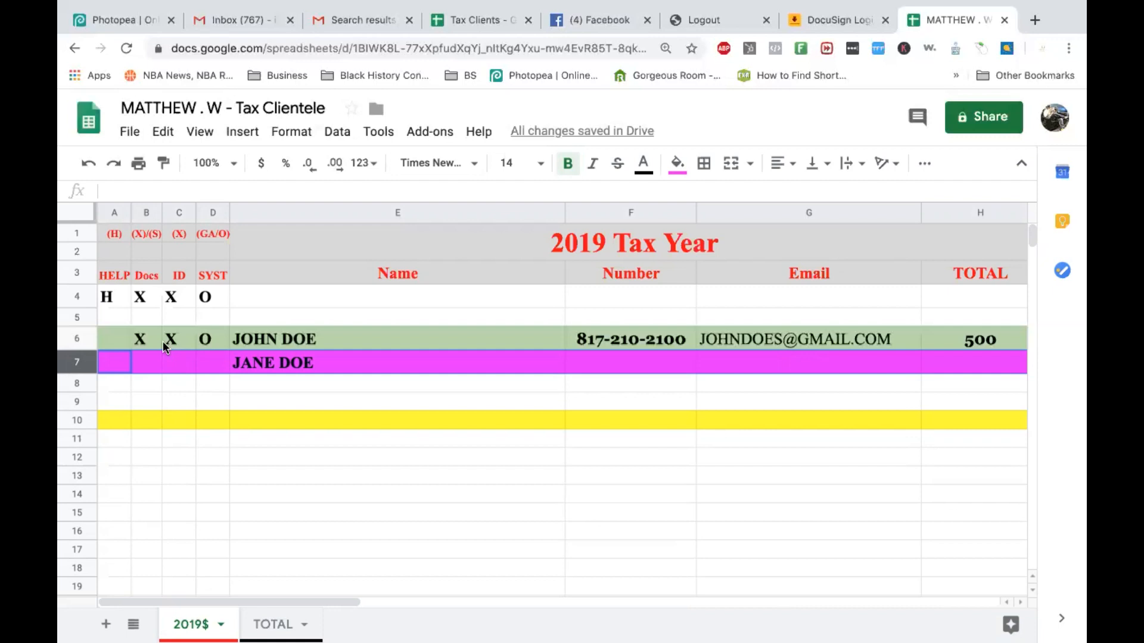
Relocate the magenta second-client row from row 7 into row 31, then select the emptied cell E7.
{"action": "key", "text": "ctrl+c"}
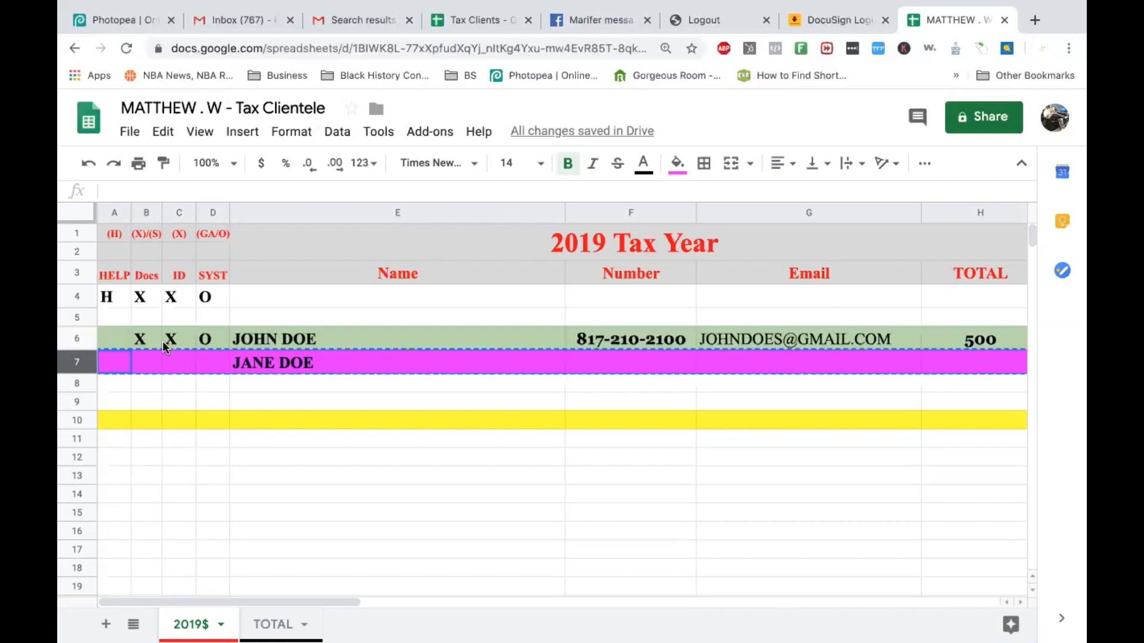
{"action": "scroll", "coordinate": [88, 439], "scroll_direction": "down", "scroll_amount": 5}
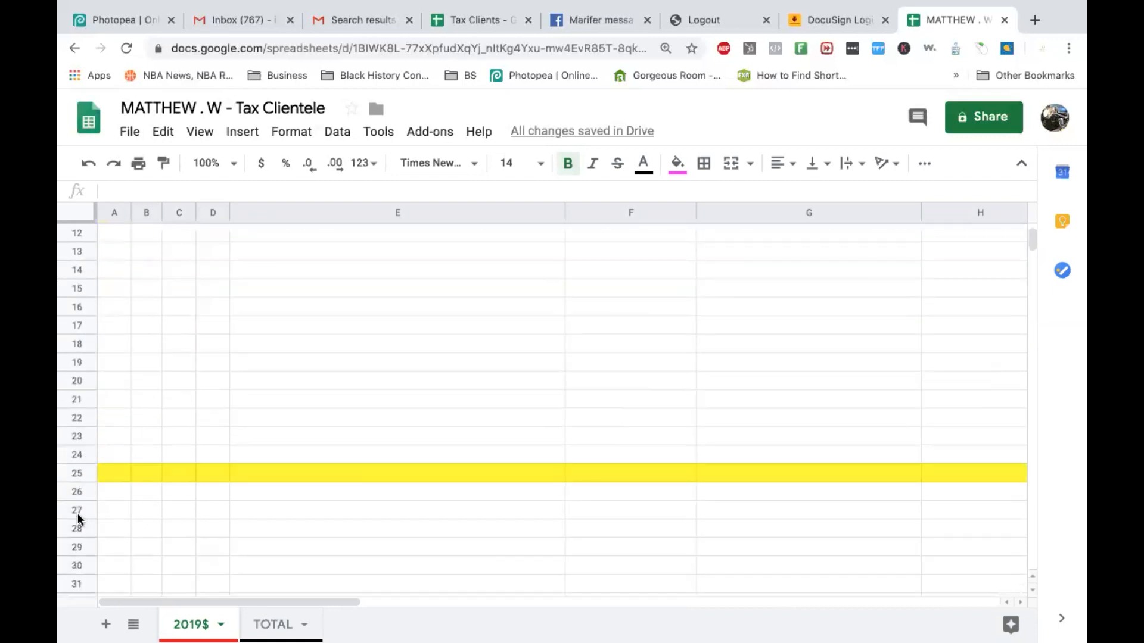
{"action": "left_click", "coordinate": [84, 576]}
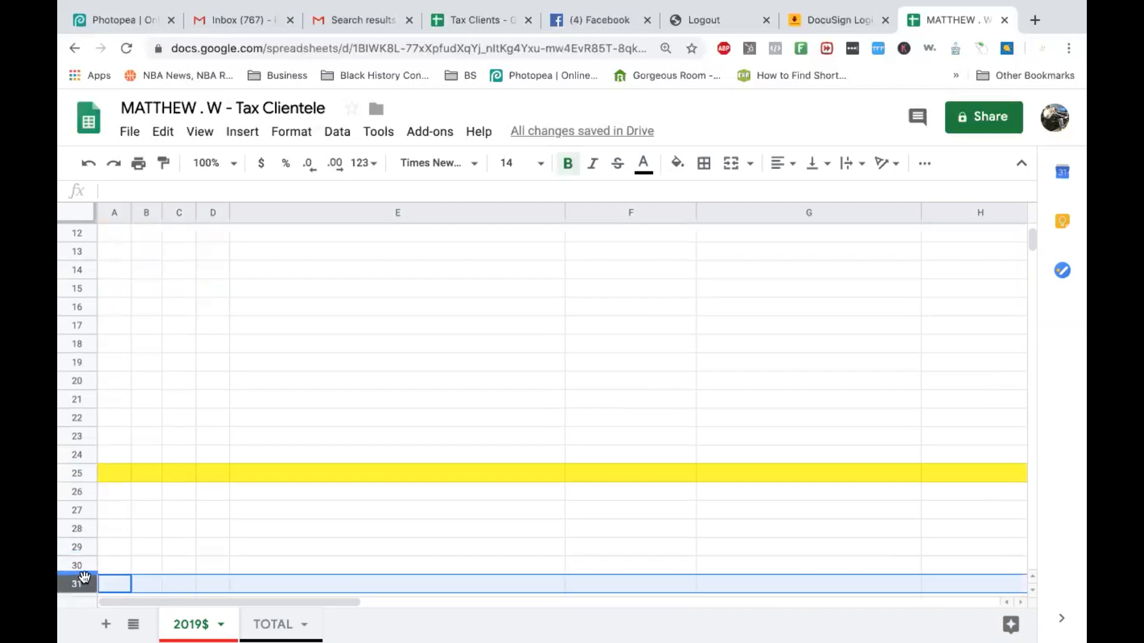
{"action": "key", "text": "ctrl+v"}
{"action": "scroll", "coordinate": [235, 488], "scroll_direction": "up", "scroll_amount": 5}
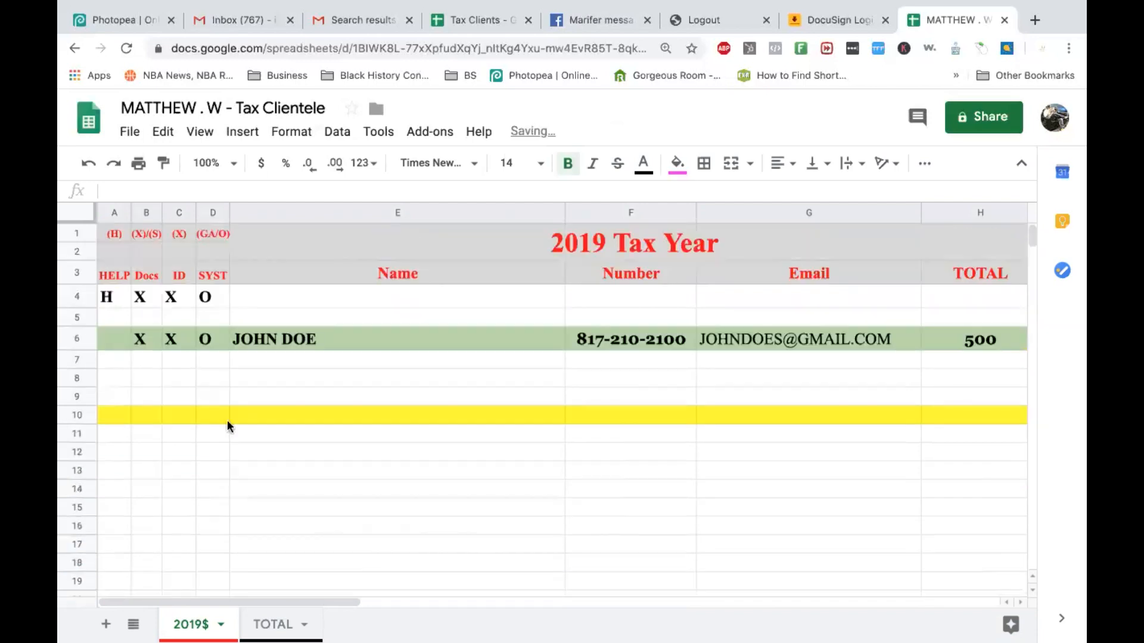
{"action": "left_click", "coordinate": [255, 360]}
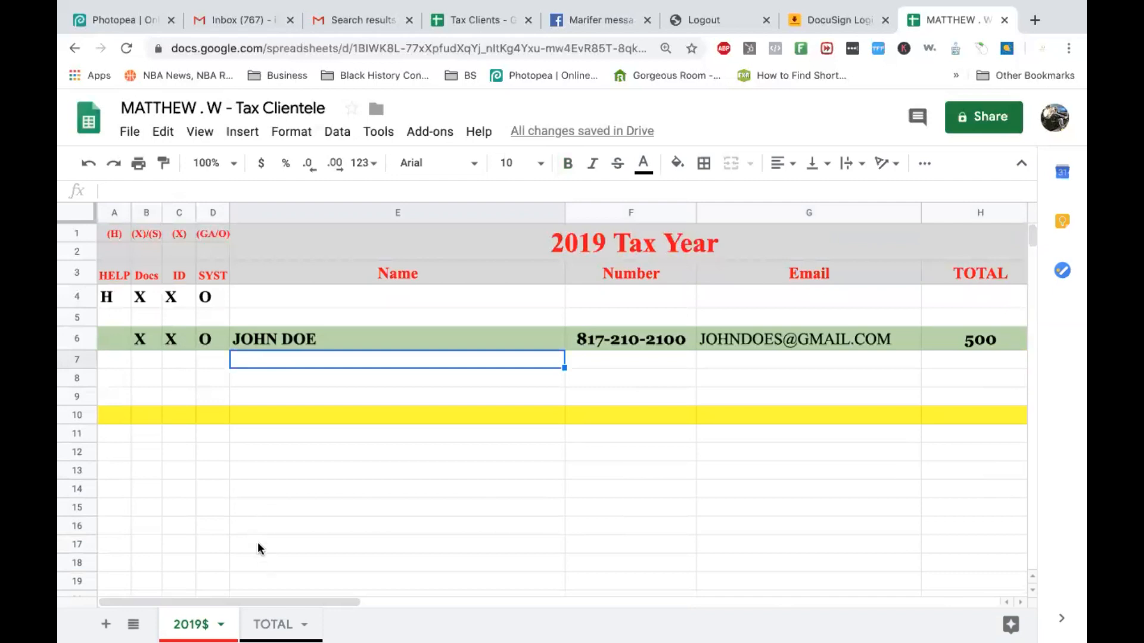